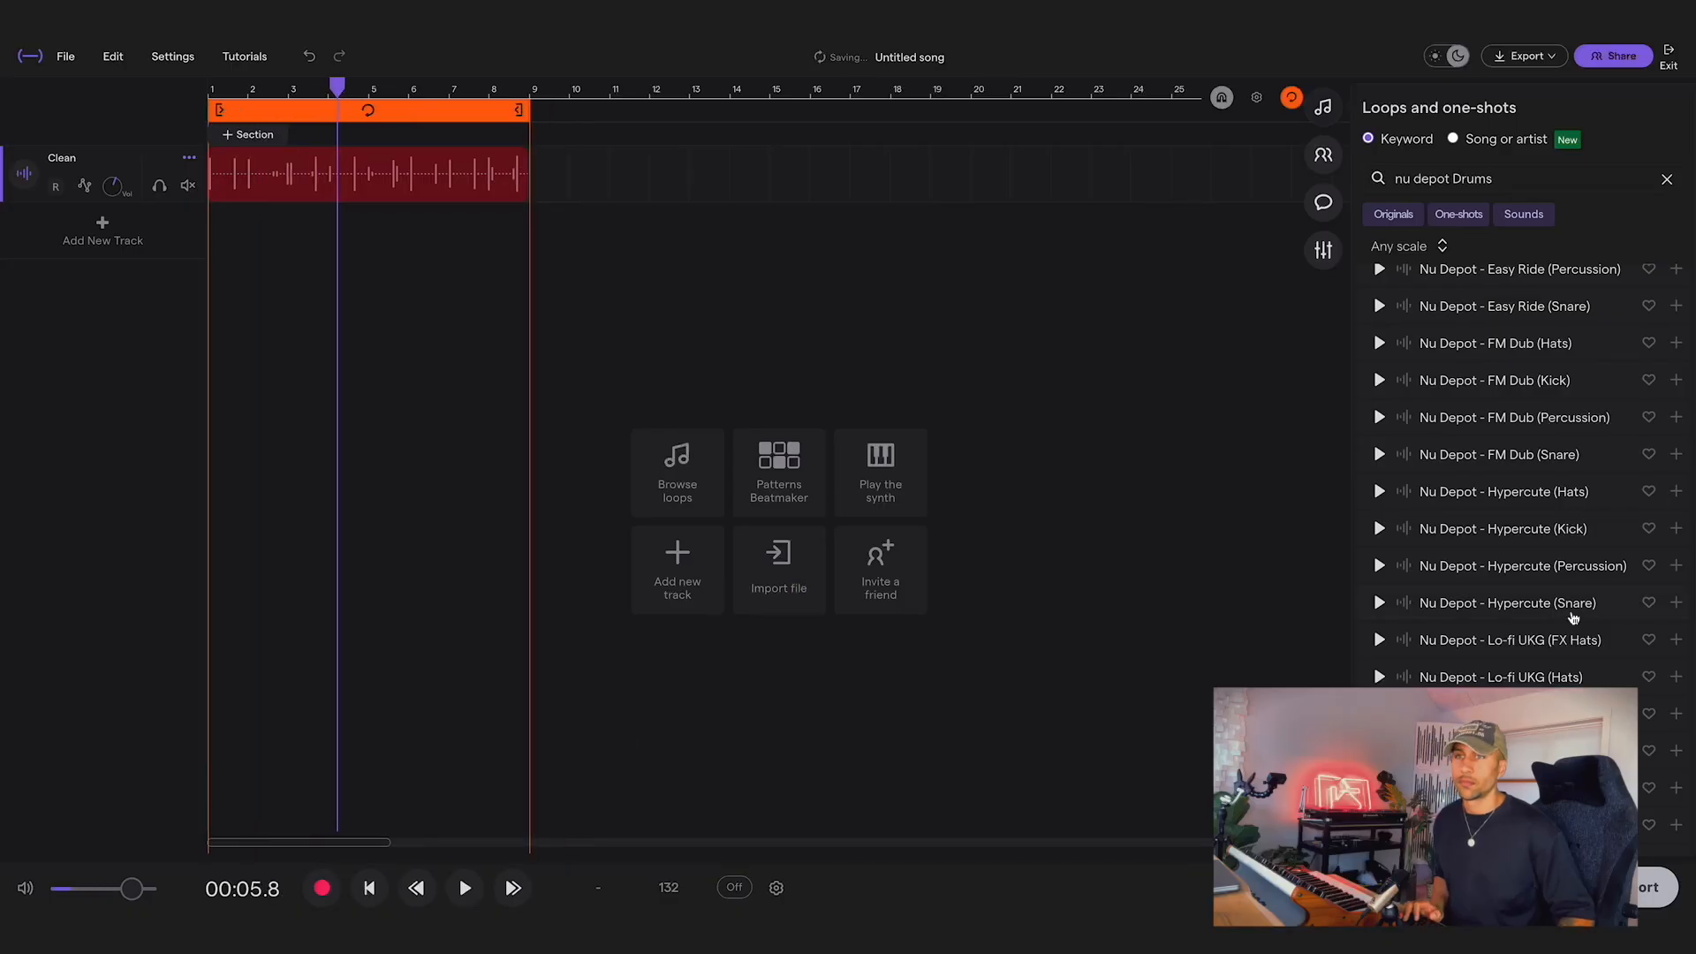
Preview the Nu Depot - Hypercute (Snare) sound and browse further down the drum results.
left_click(1379, 602)
scroll(1380, 591, "down", 2)
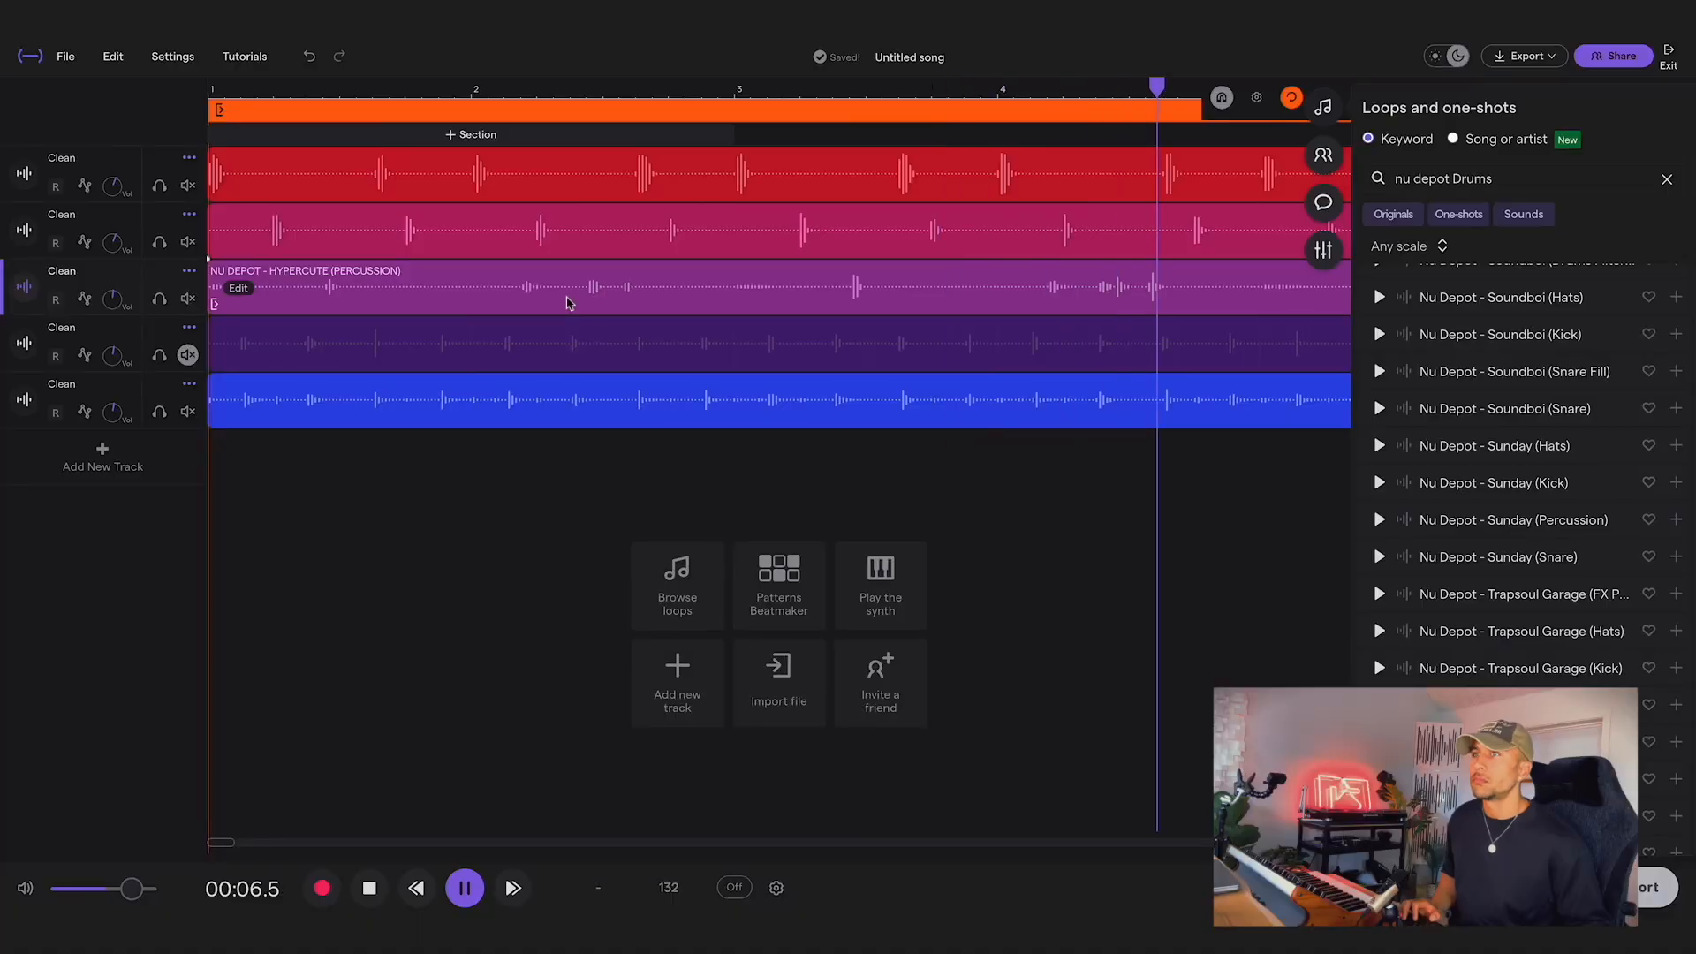
Stop playback, split the Hypercute percussion region just before the hits after bar 4, and trim back the end of the earlier part.
key("space")
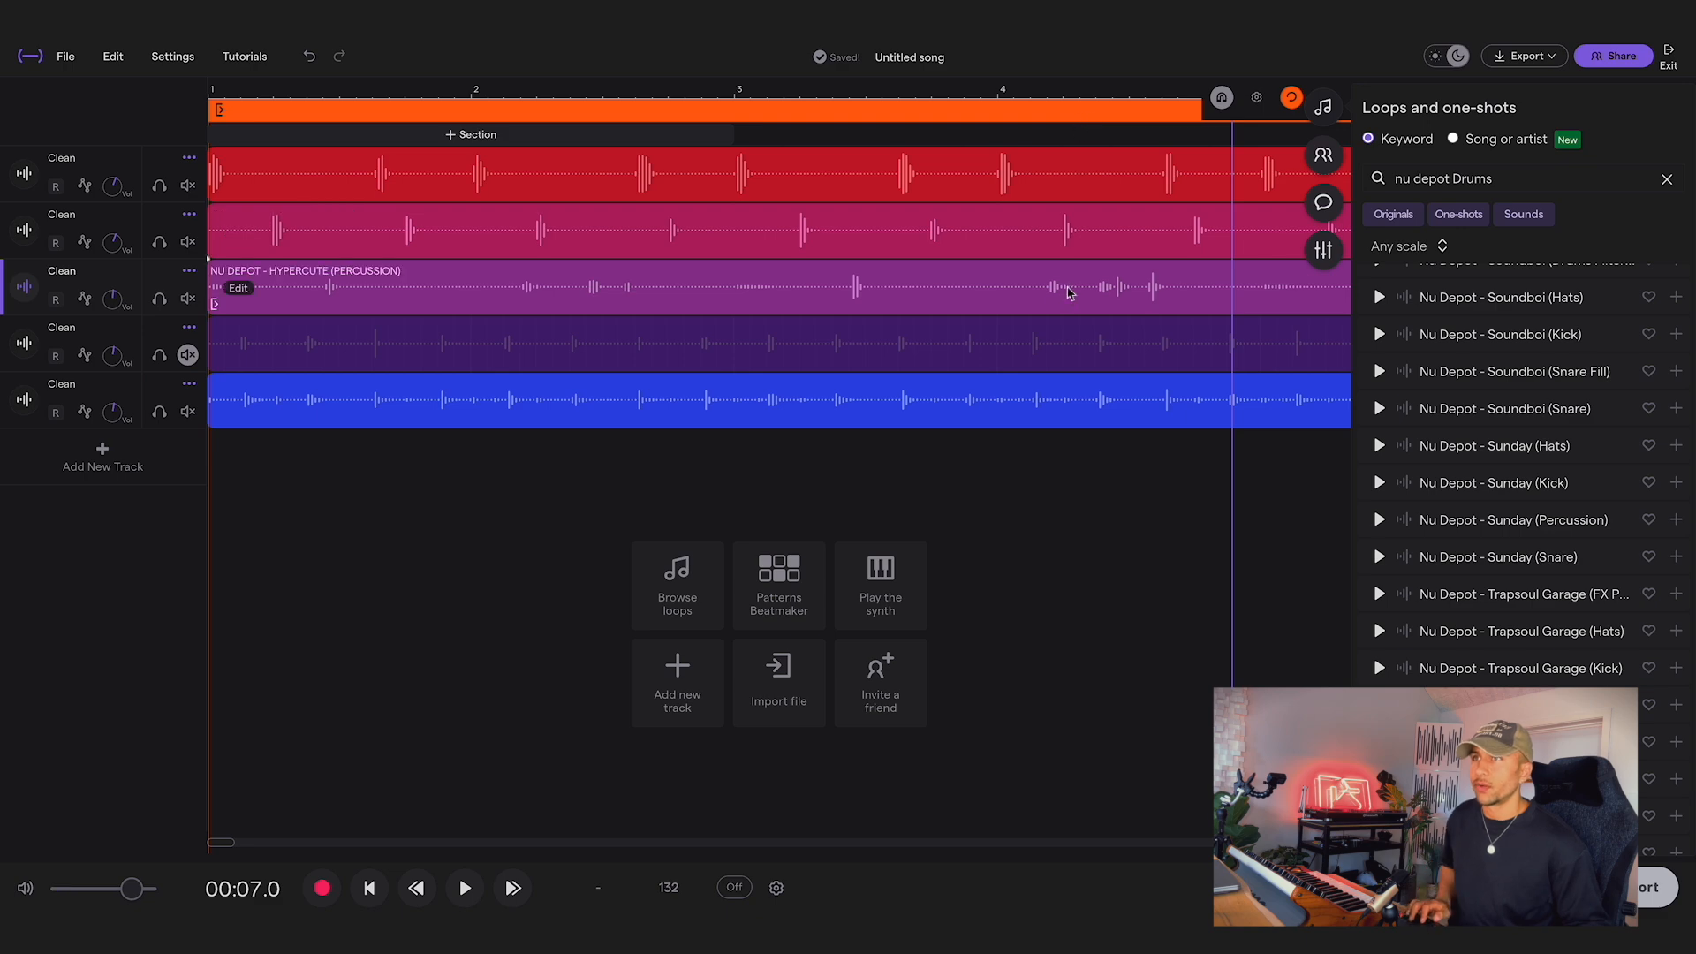
left_click(1094, 298)
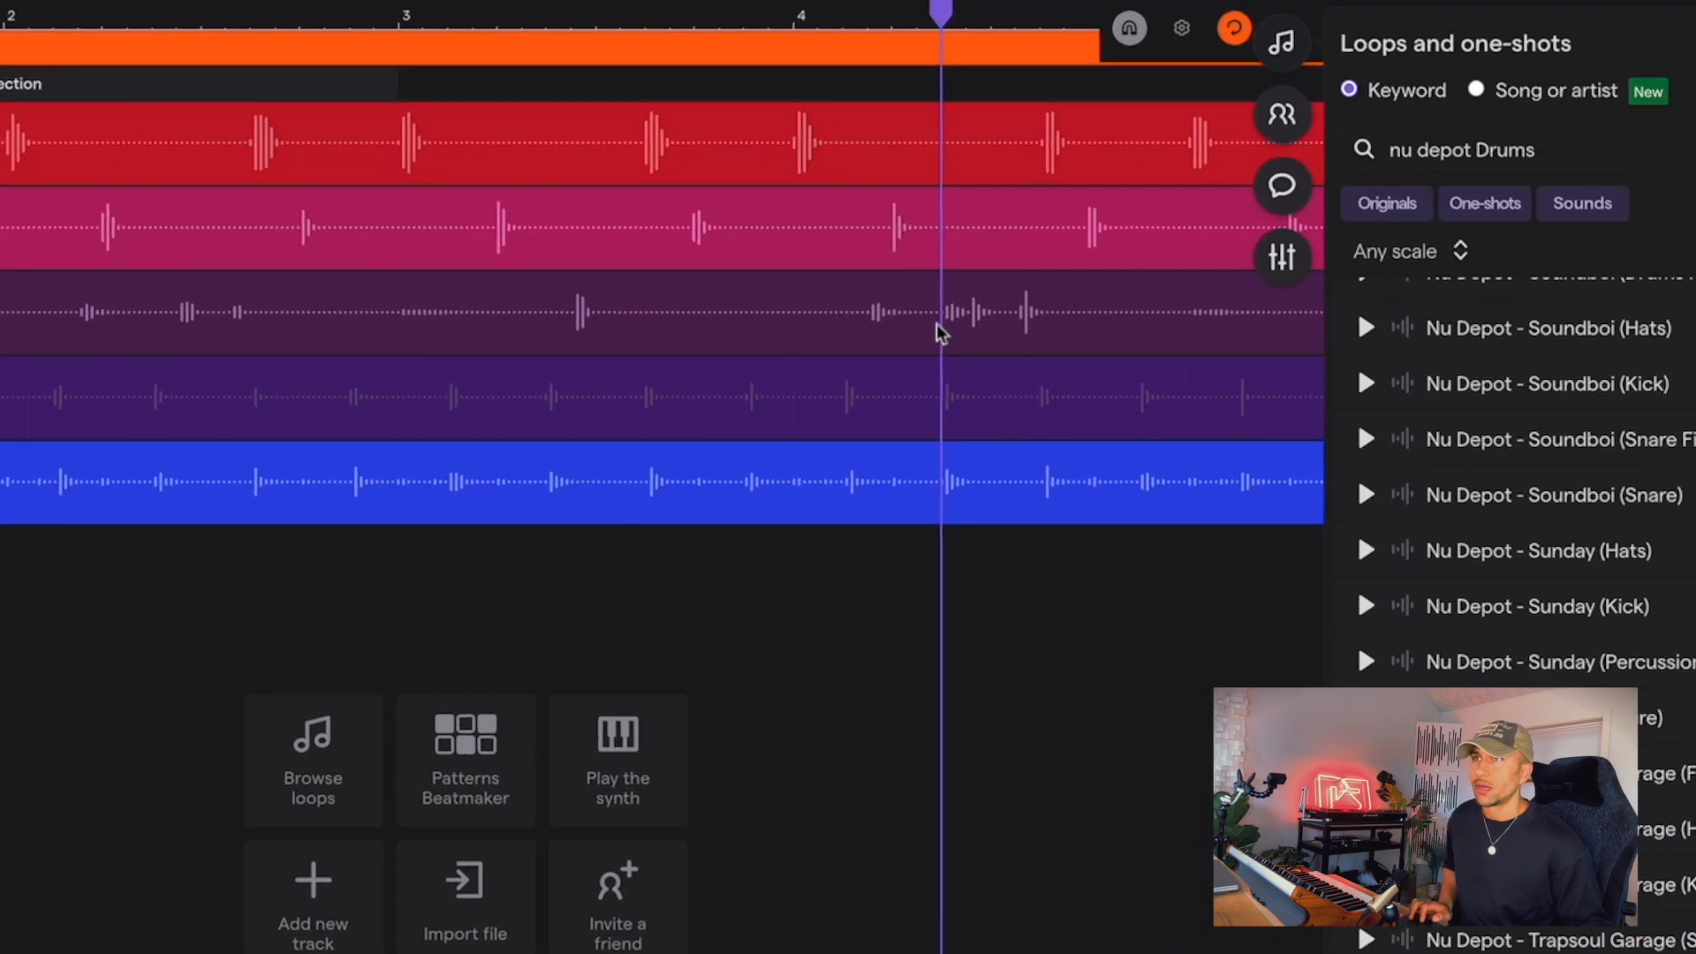
right_click(939, 333)
left_click(1005, 415)
left_click_drag(926, 345, 841, 345)
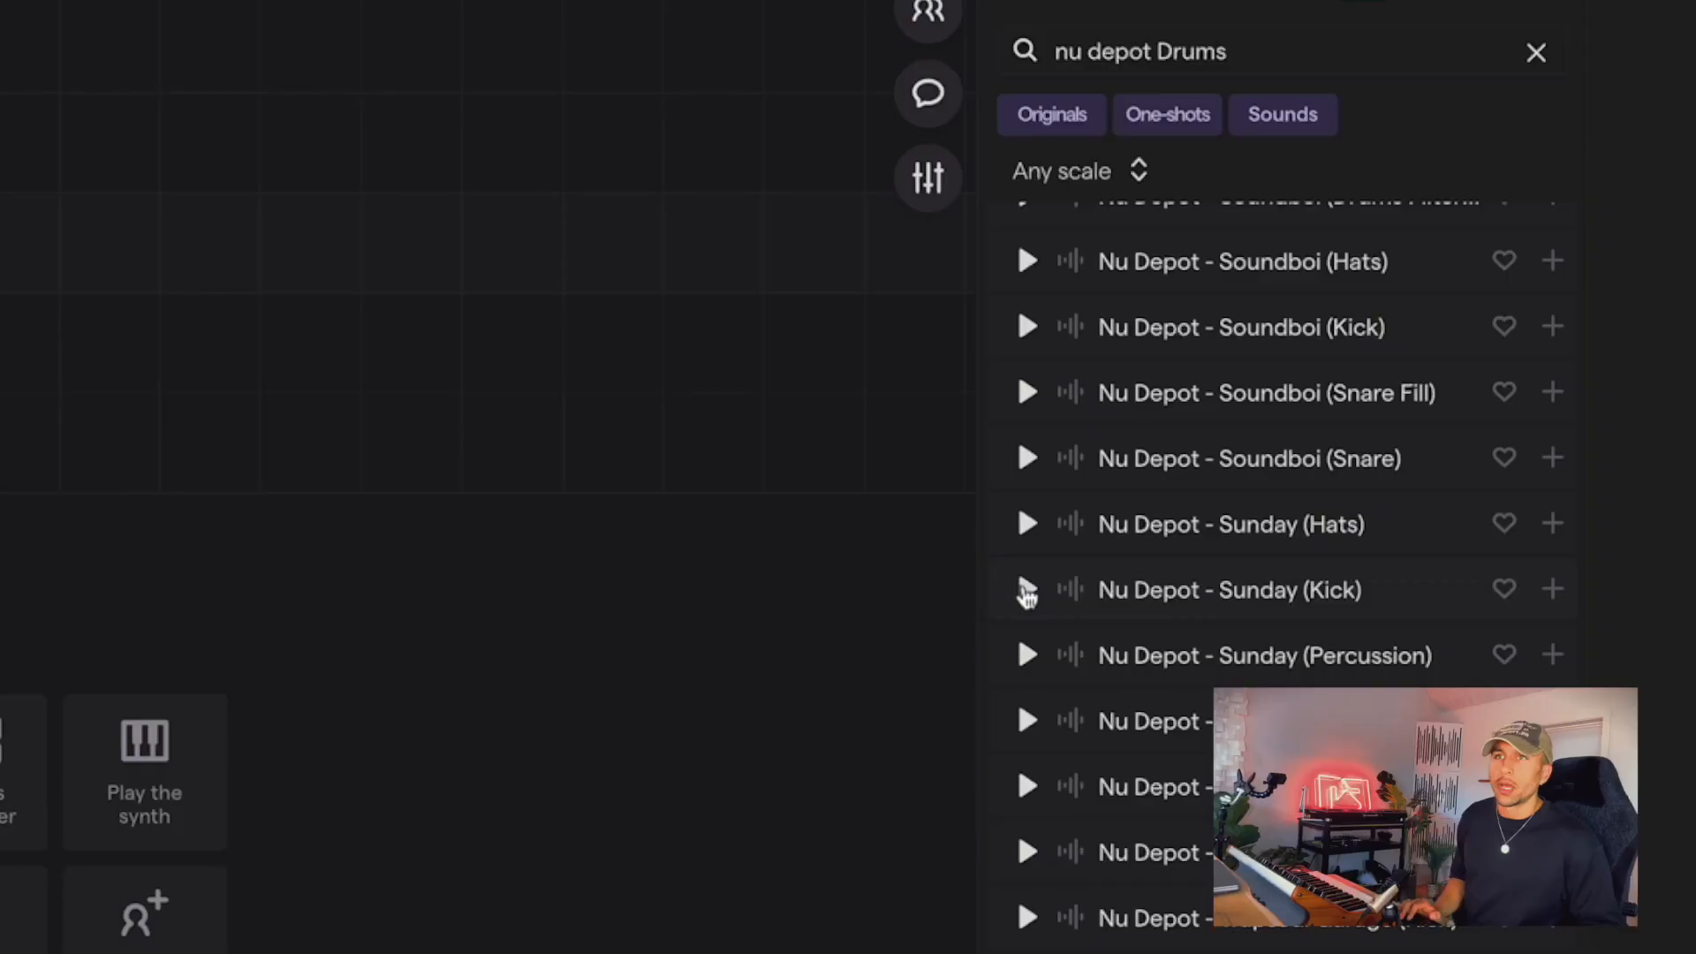
Add the Nu Depot - Easy Ride (Kick) loop from the drum results to the arrangement.
scroll(1029, 595, "up", 5)
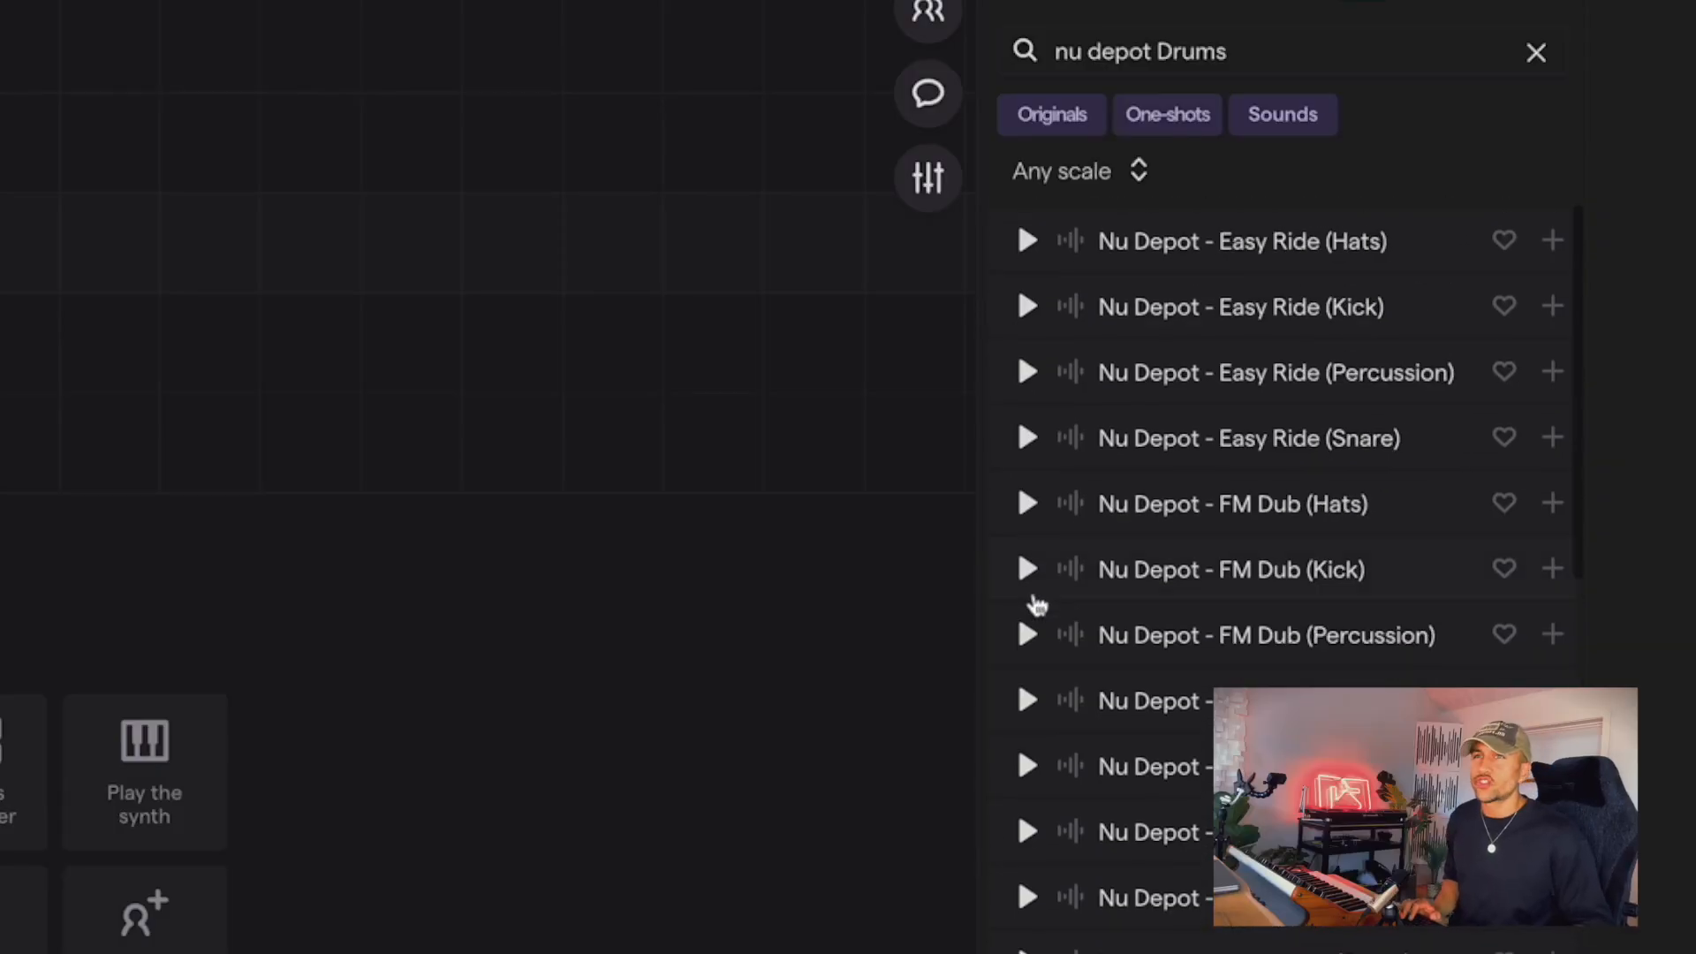
left_click_drag(1029, 318, 443, 329)
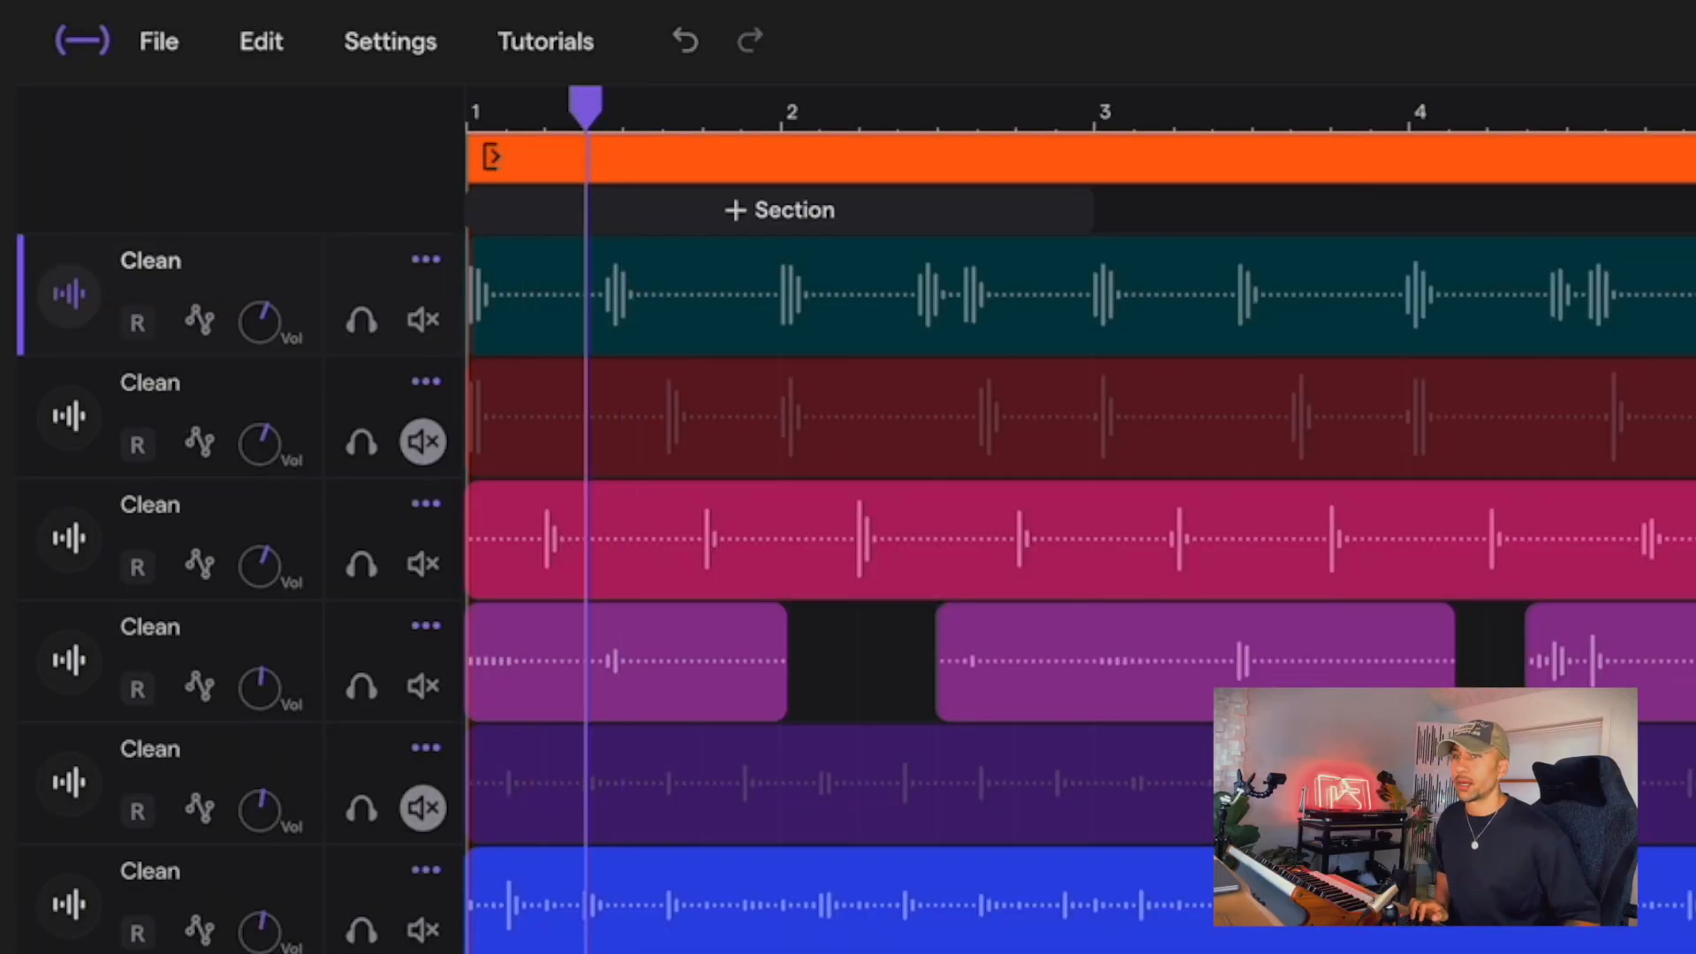
Split the new kick region before and after its second hit in bar 1 and move that piece slightly later.
scroll(508, 111, "up", 3)
left_click(681, 113)
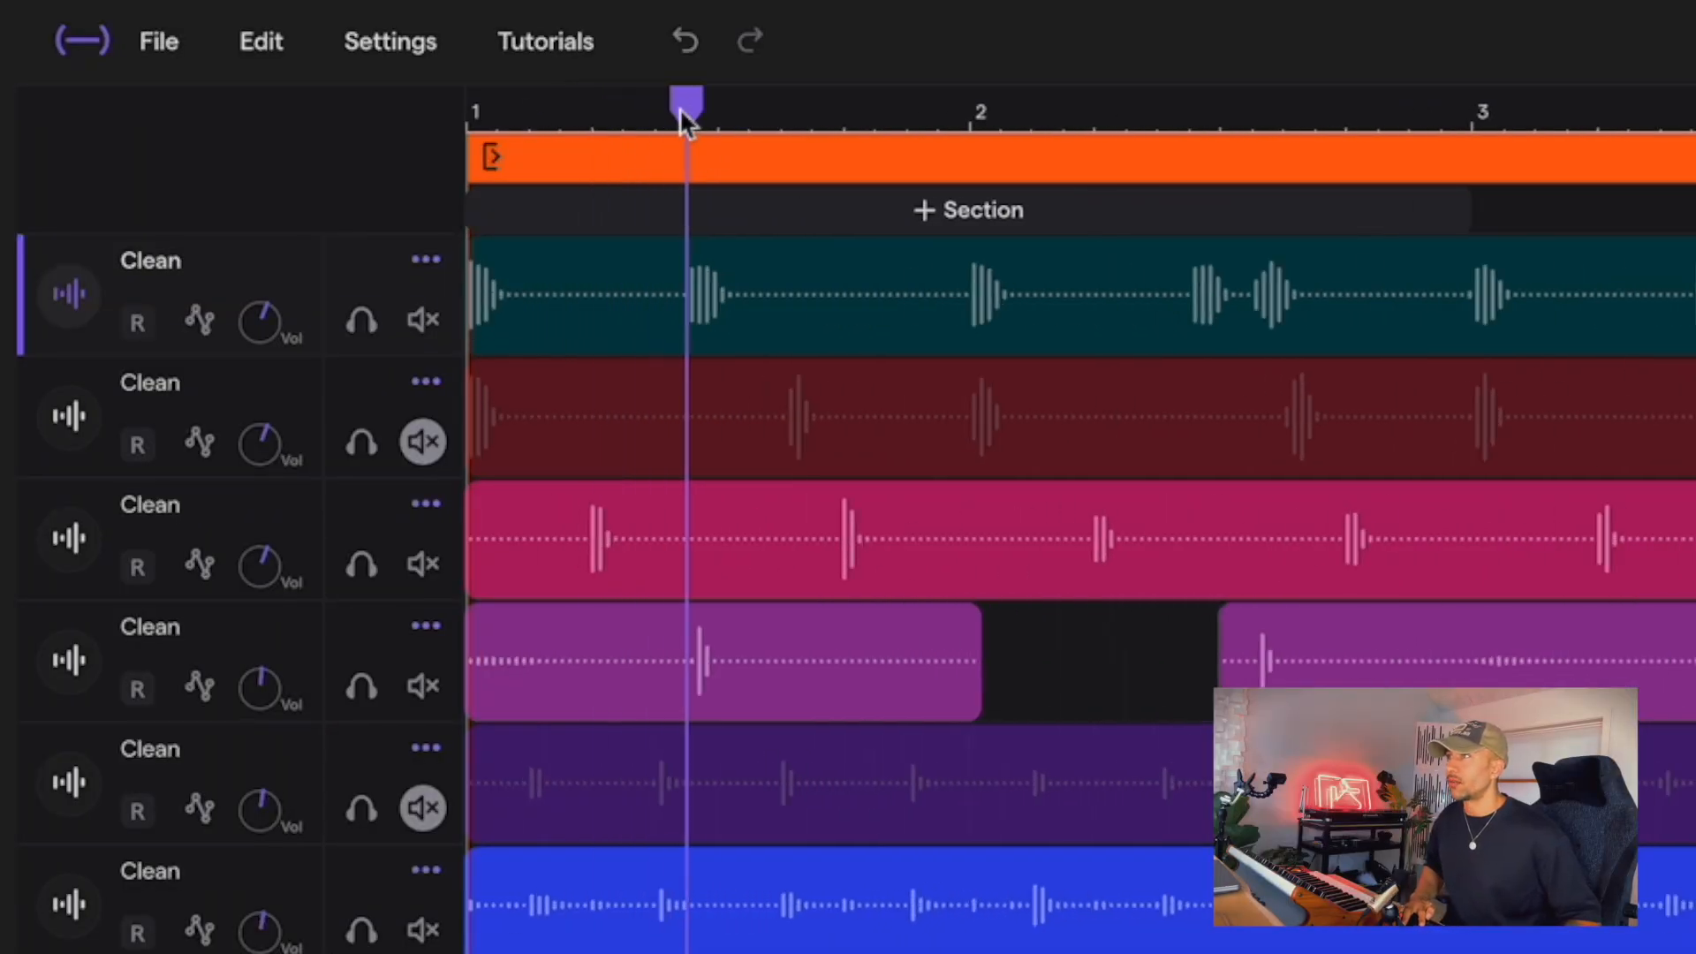
right_click(696, 281)
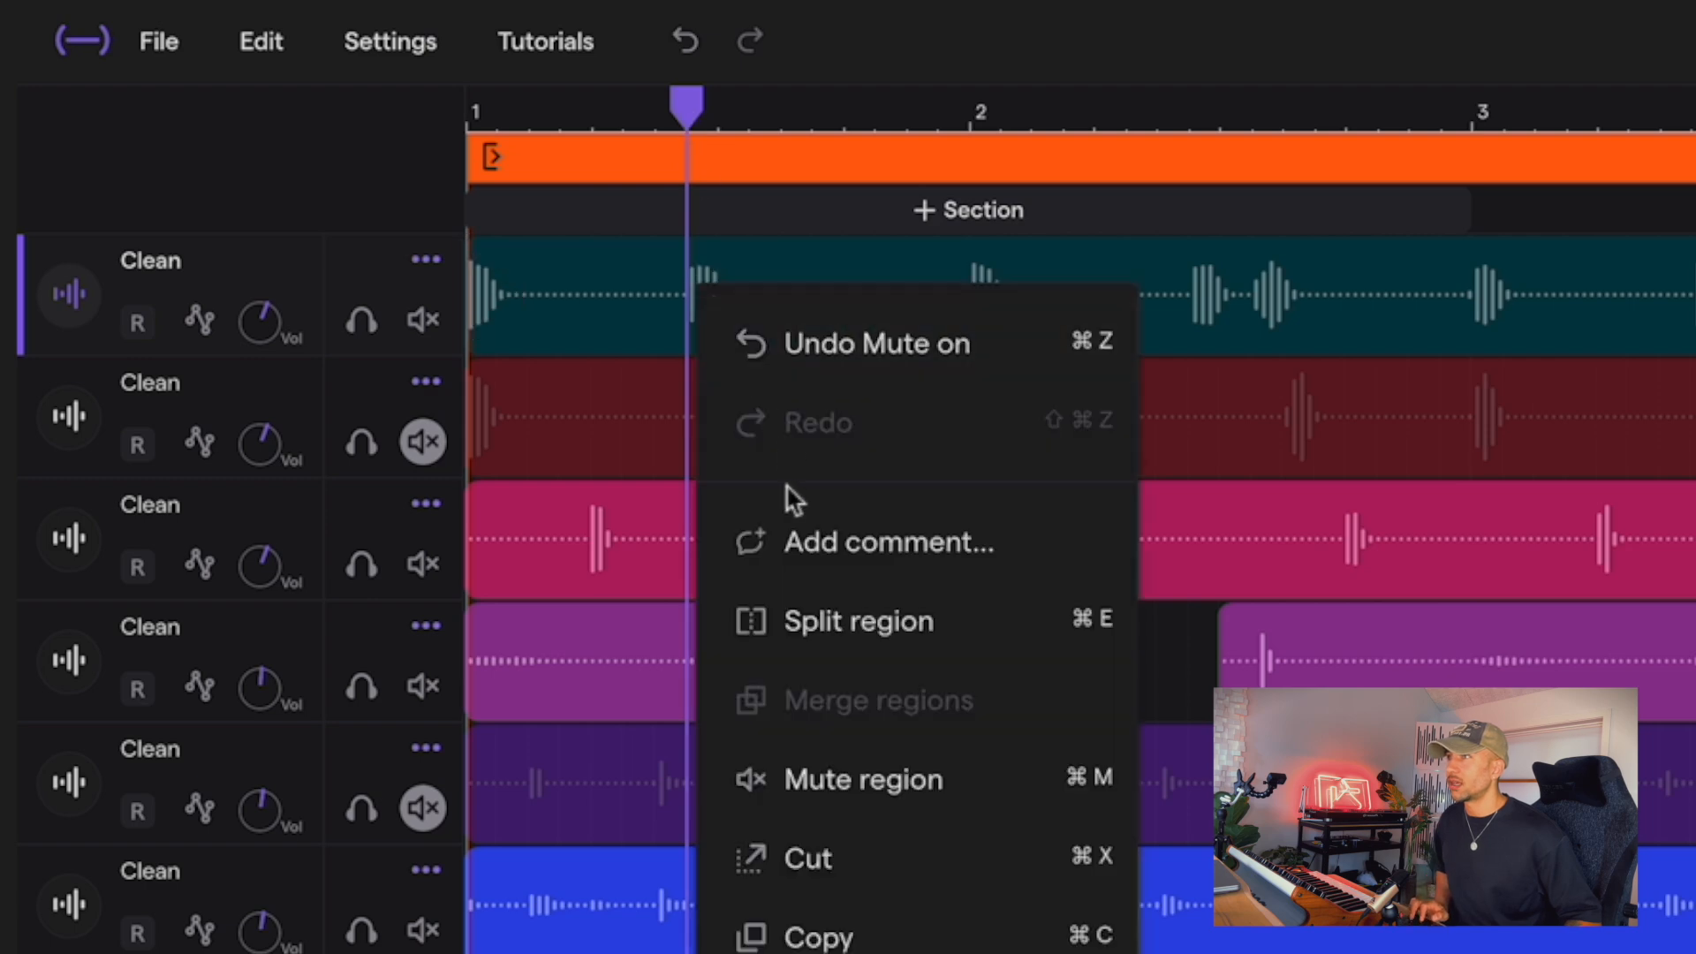
left_click(809, 634)
left_click(781, 137)
right_click(787, 281)
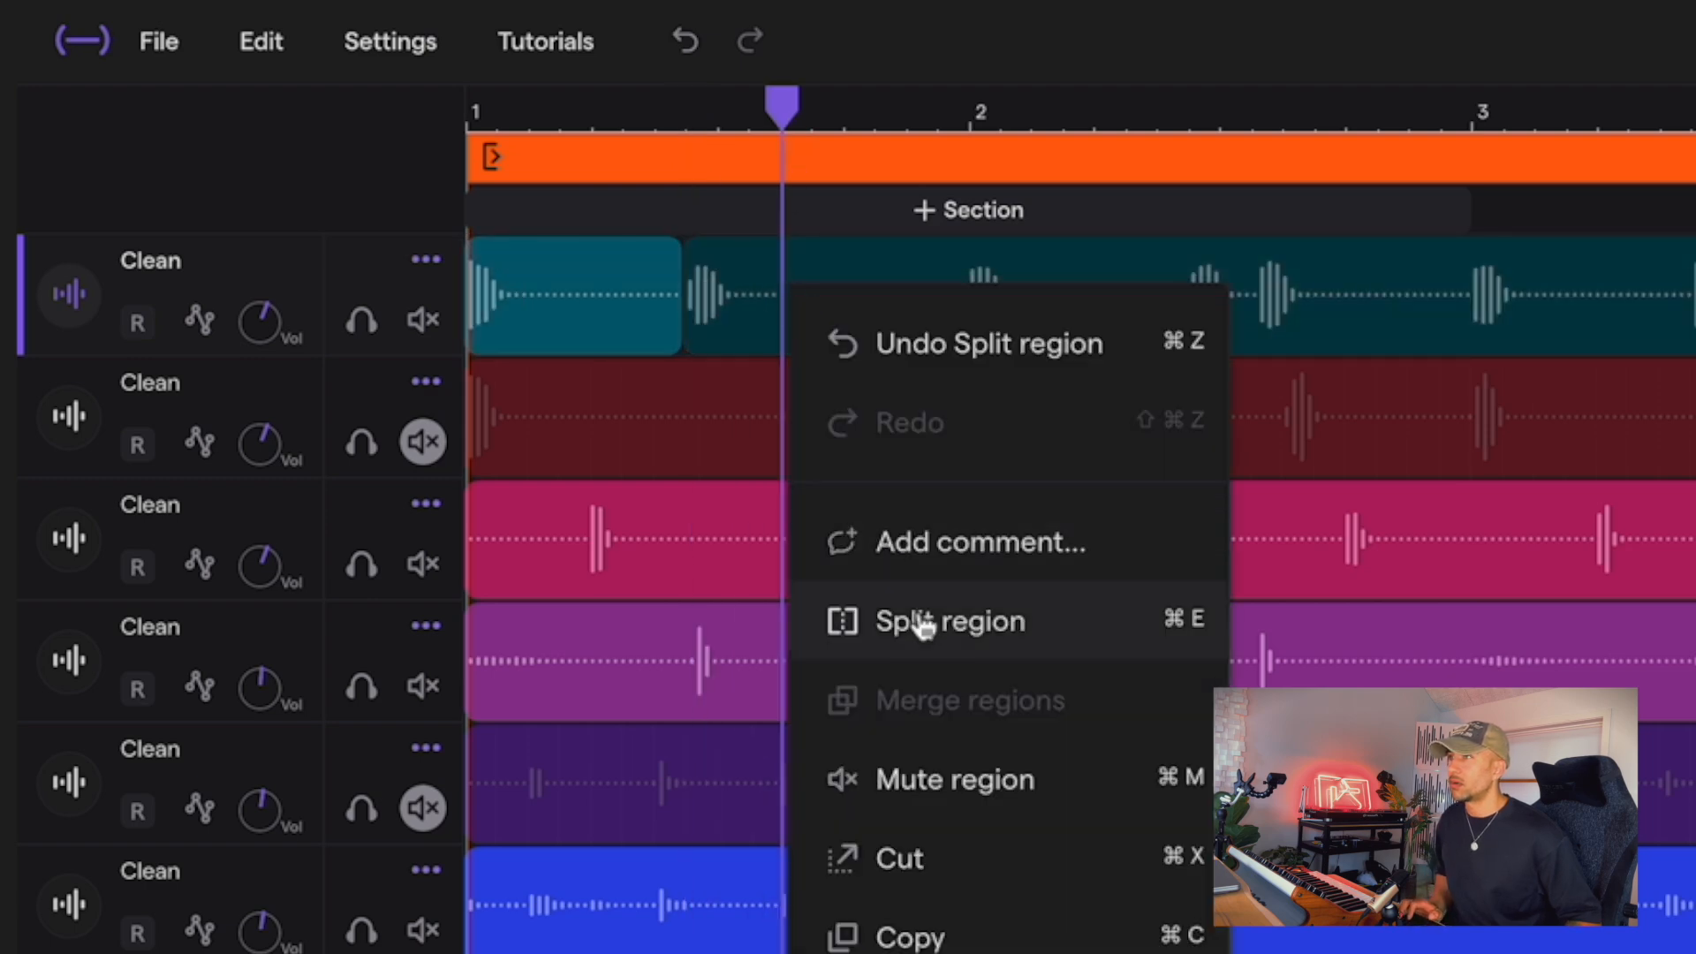
left_click(921, 623)
left_click_drag(729, 305, 825, 305)
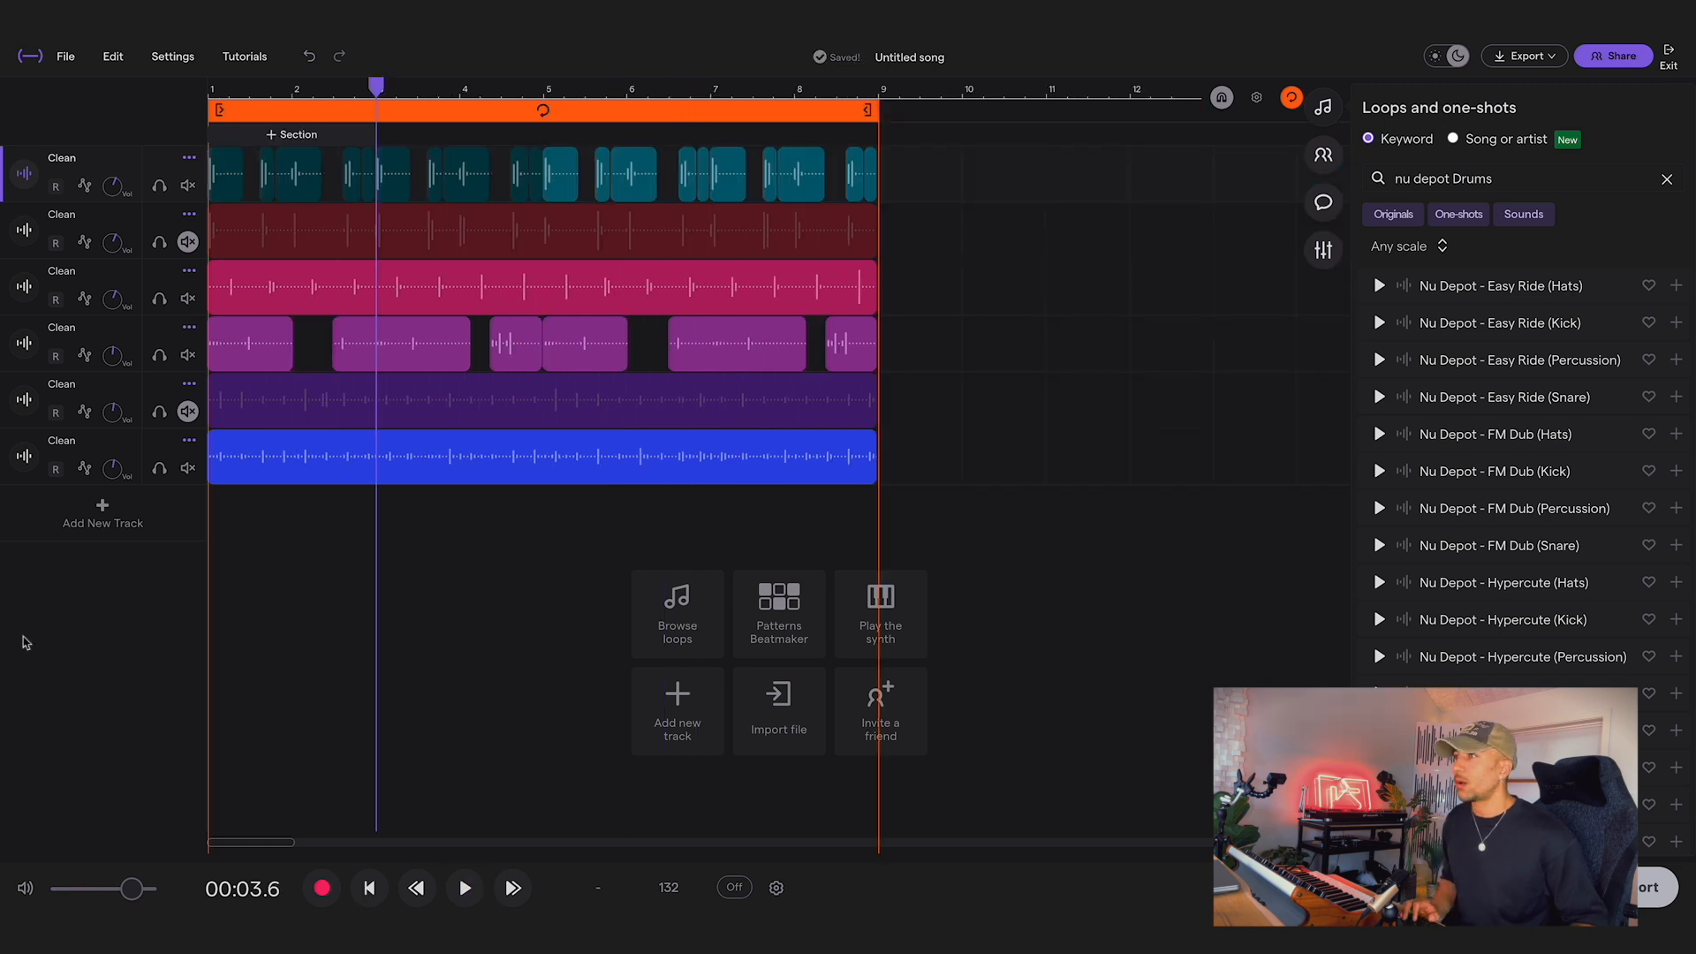
left_click(214, 550)
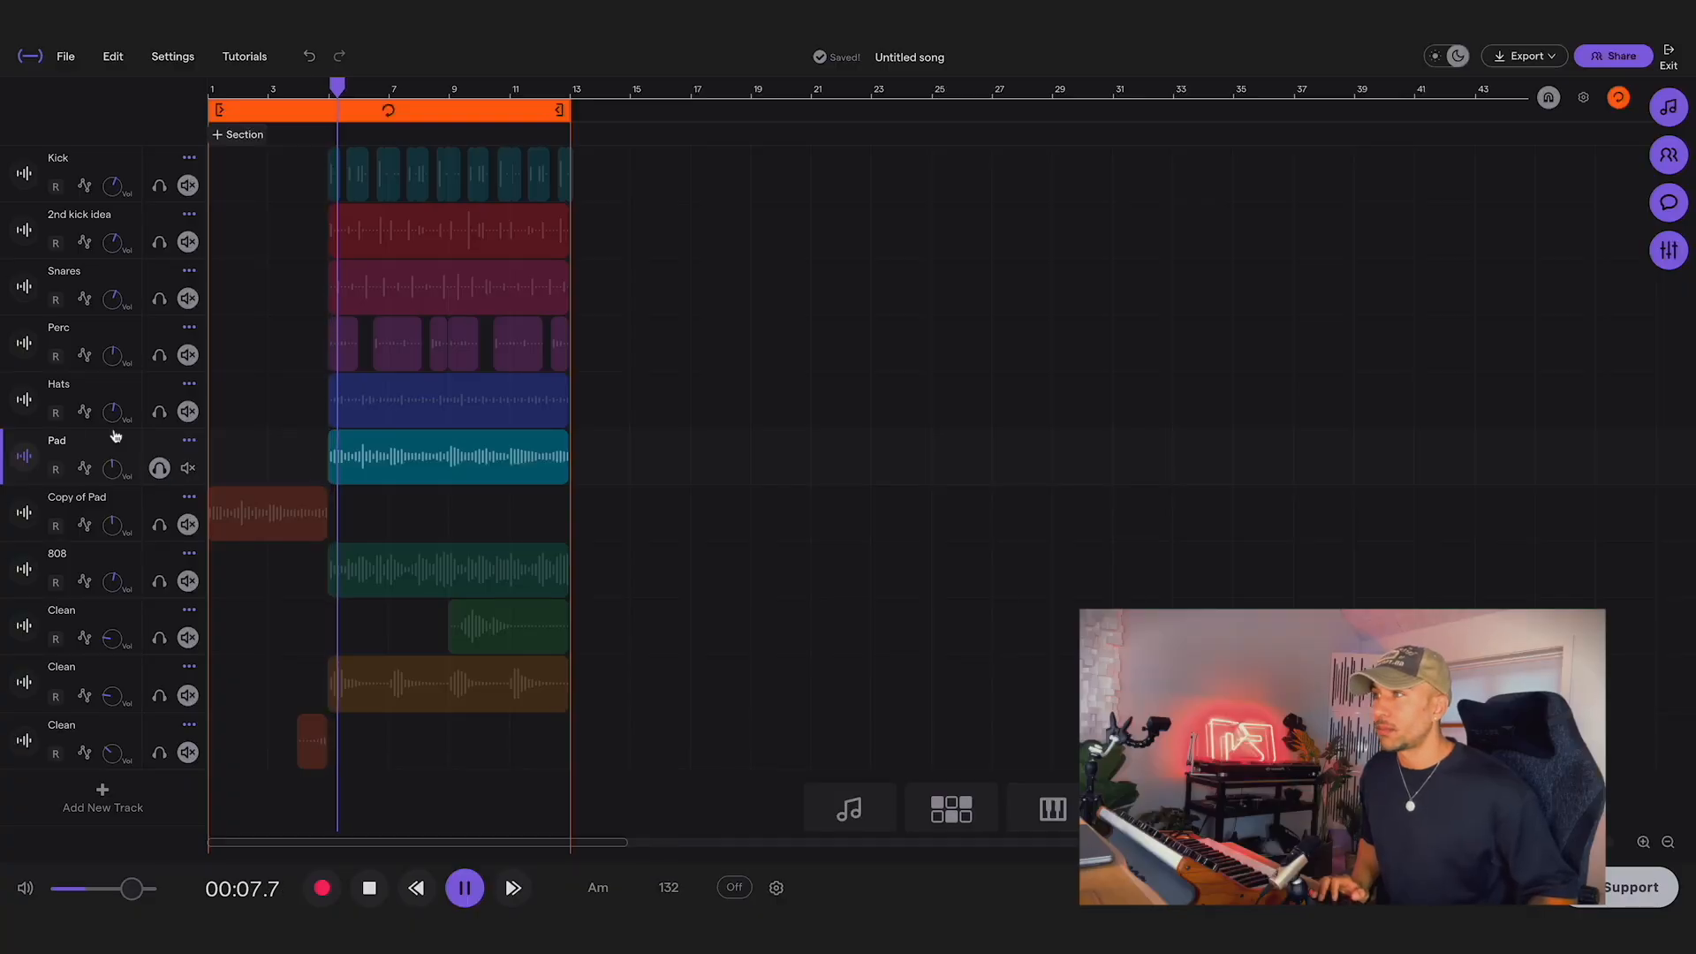
Examine the Visual EQ curves in the effects chains of the Pad and Copy of Pad tracks.
left_click(24, 456)
left_click(416, 720)
scroll(323, 304, "down", 2)
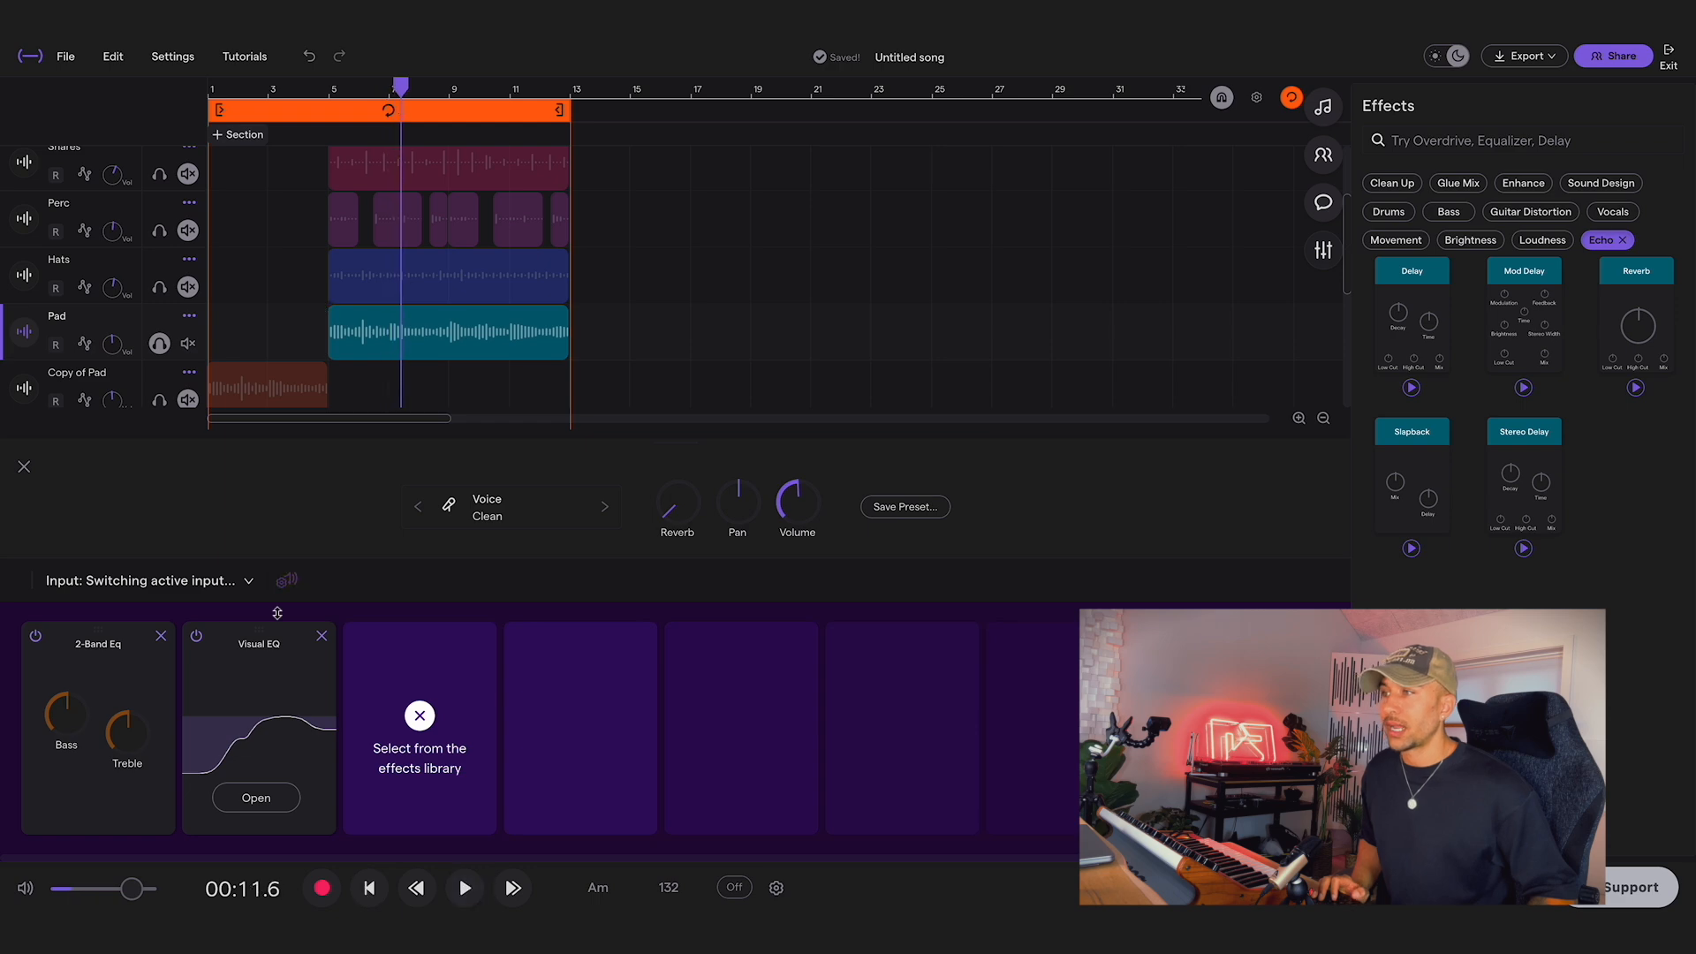
left_click(256, 797)
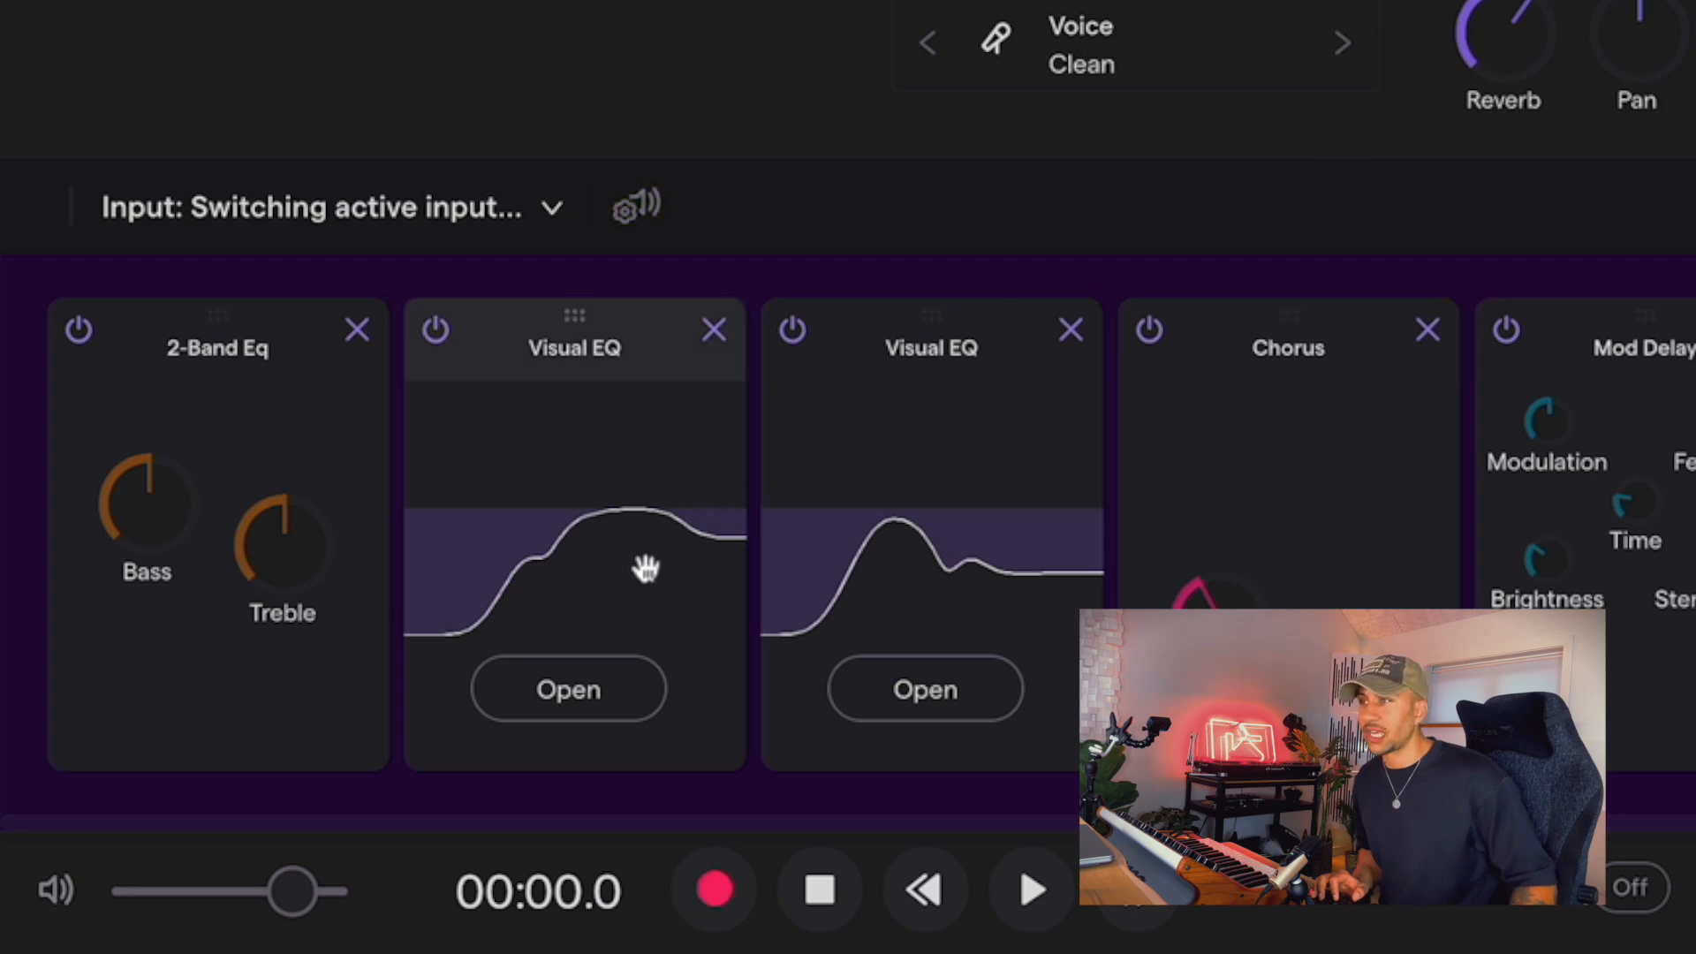
left_click(904, 706)
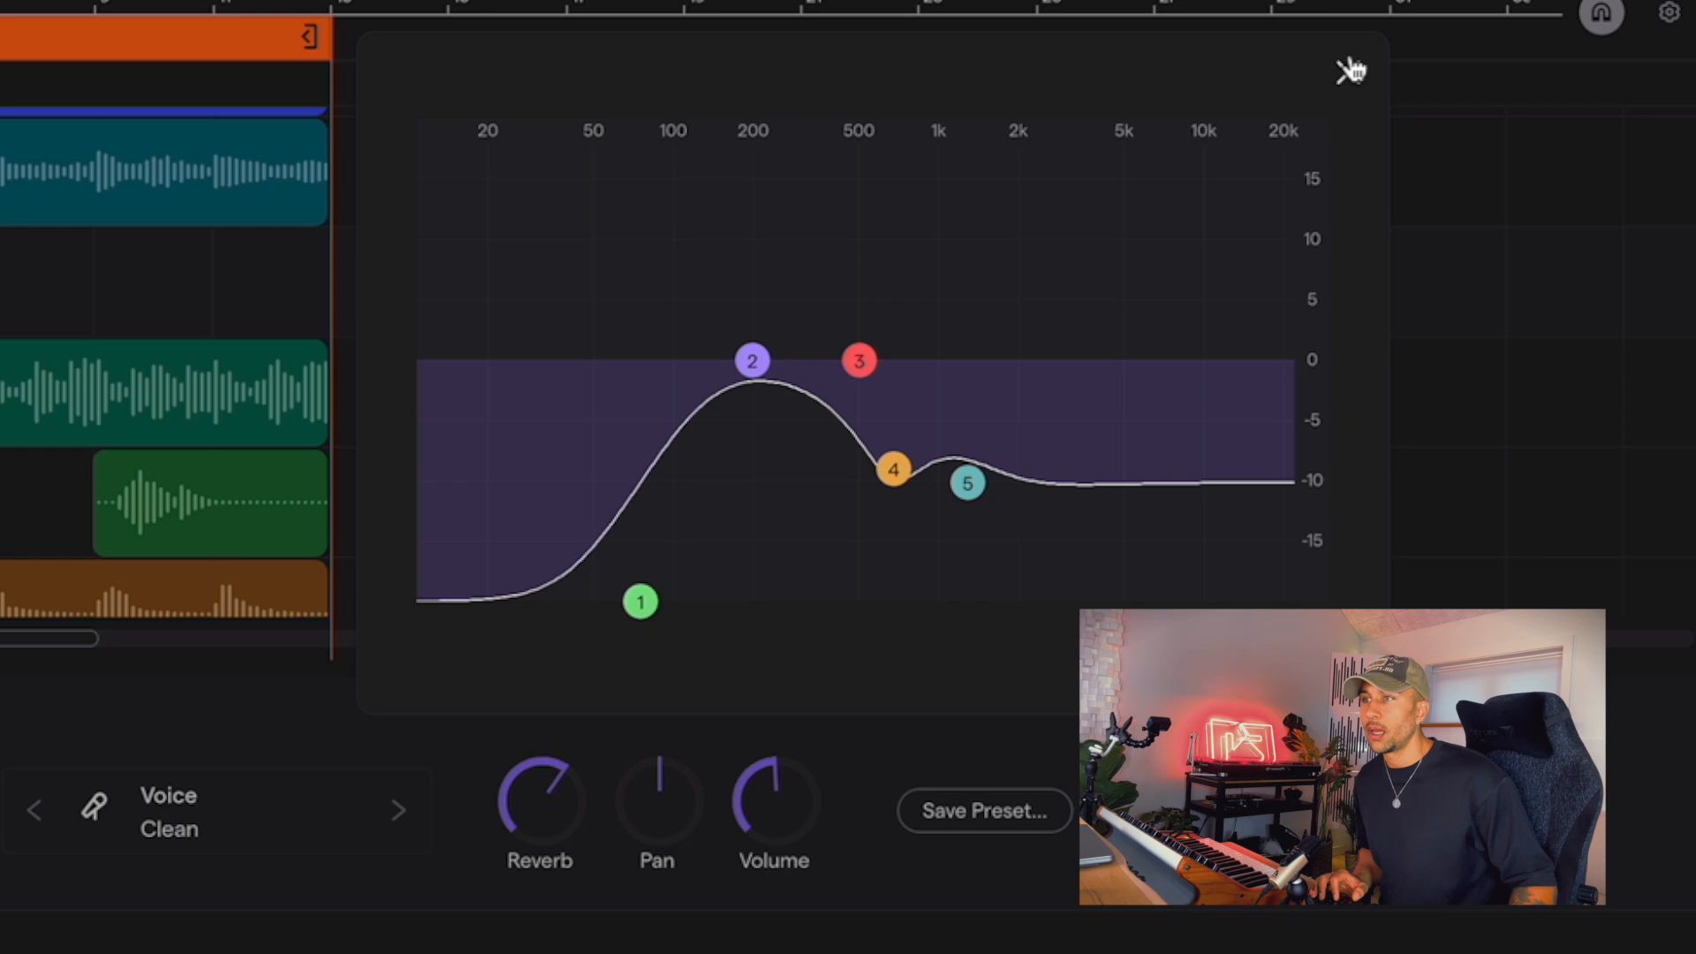
left_click(1349, 69)
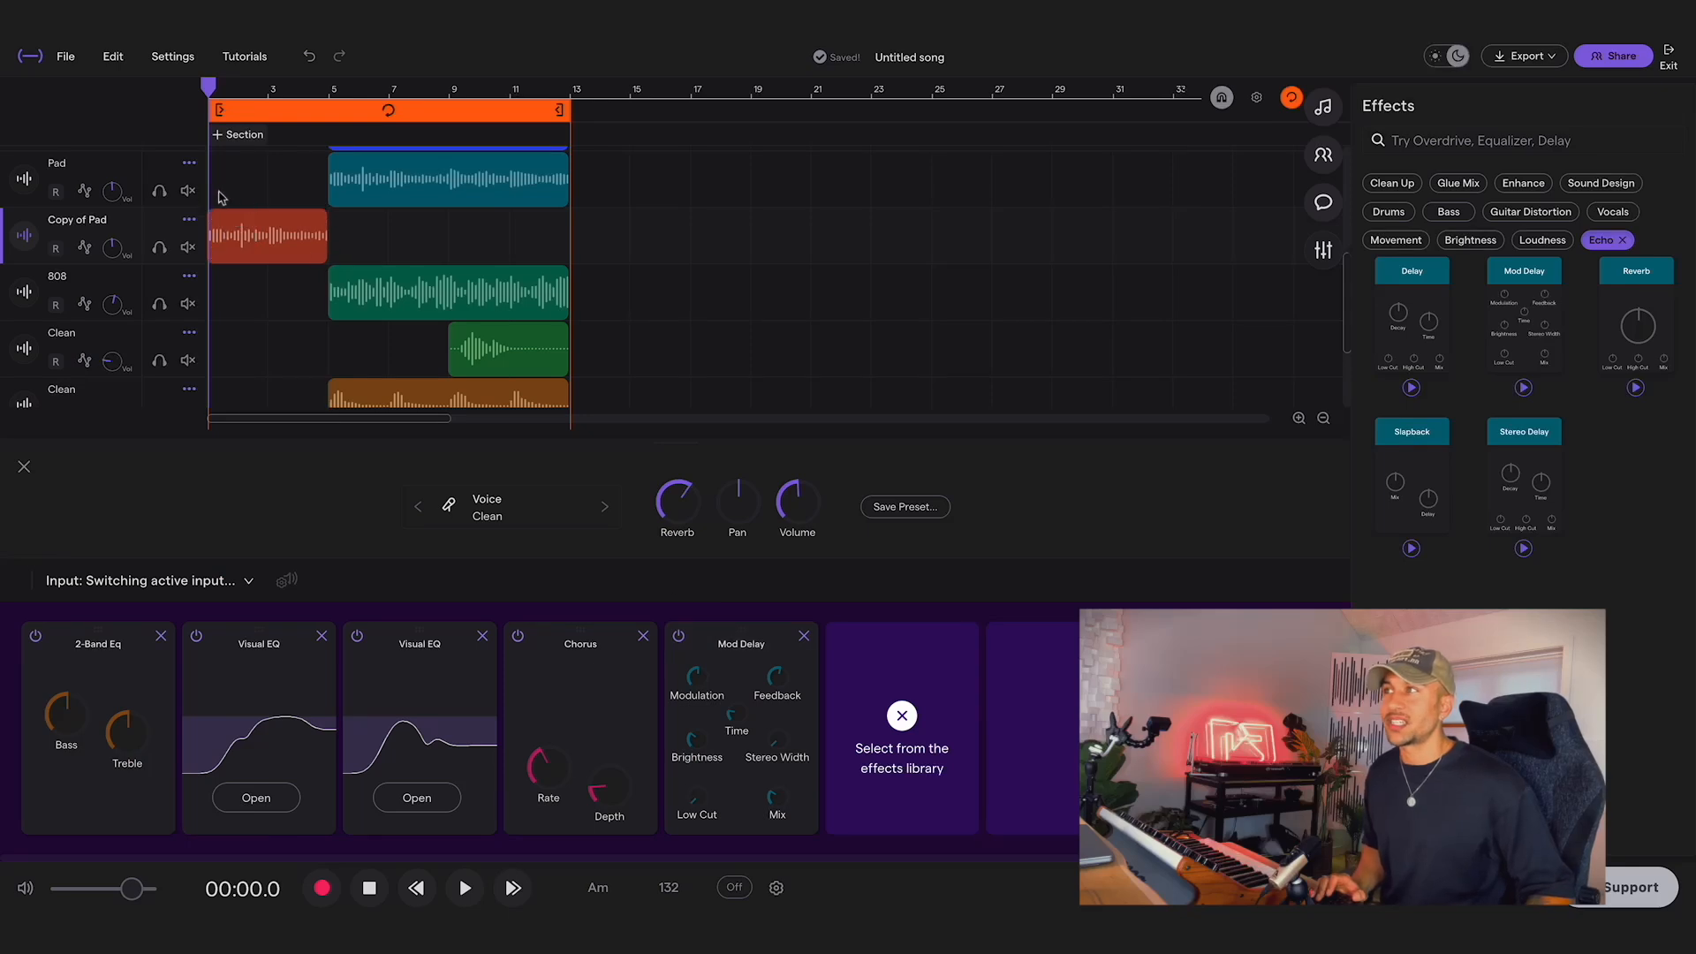
Solo the 808 track, listen to it from bar 5, stop playback and release the solo.
left_click(221, 196)
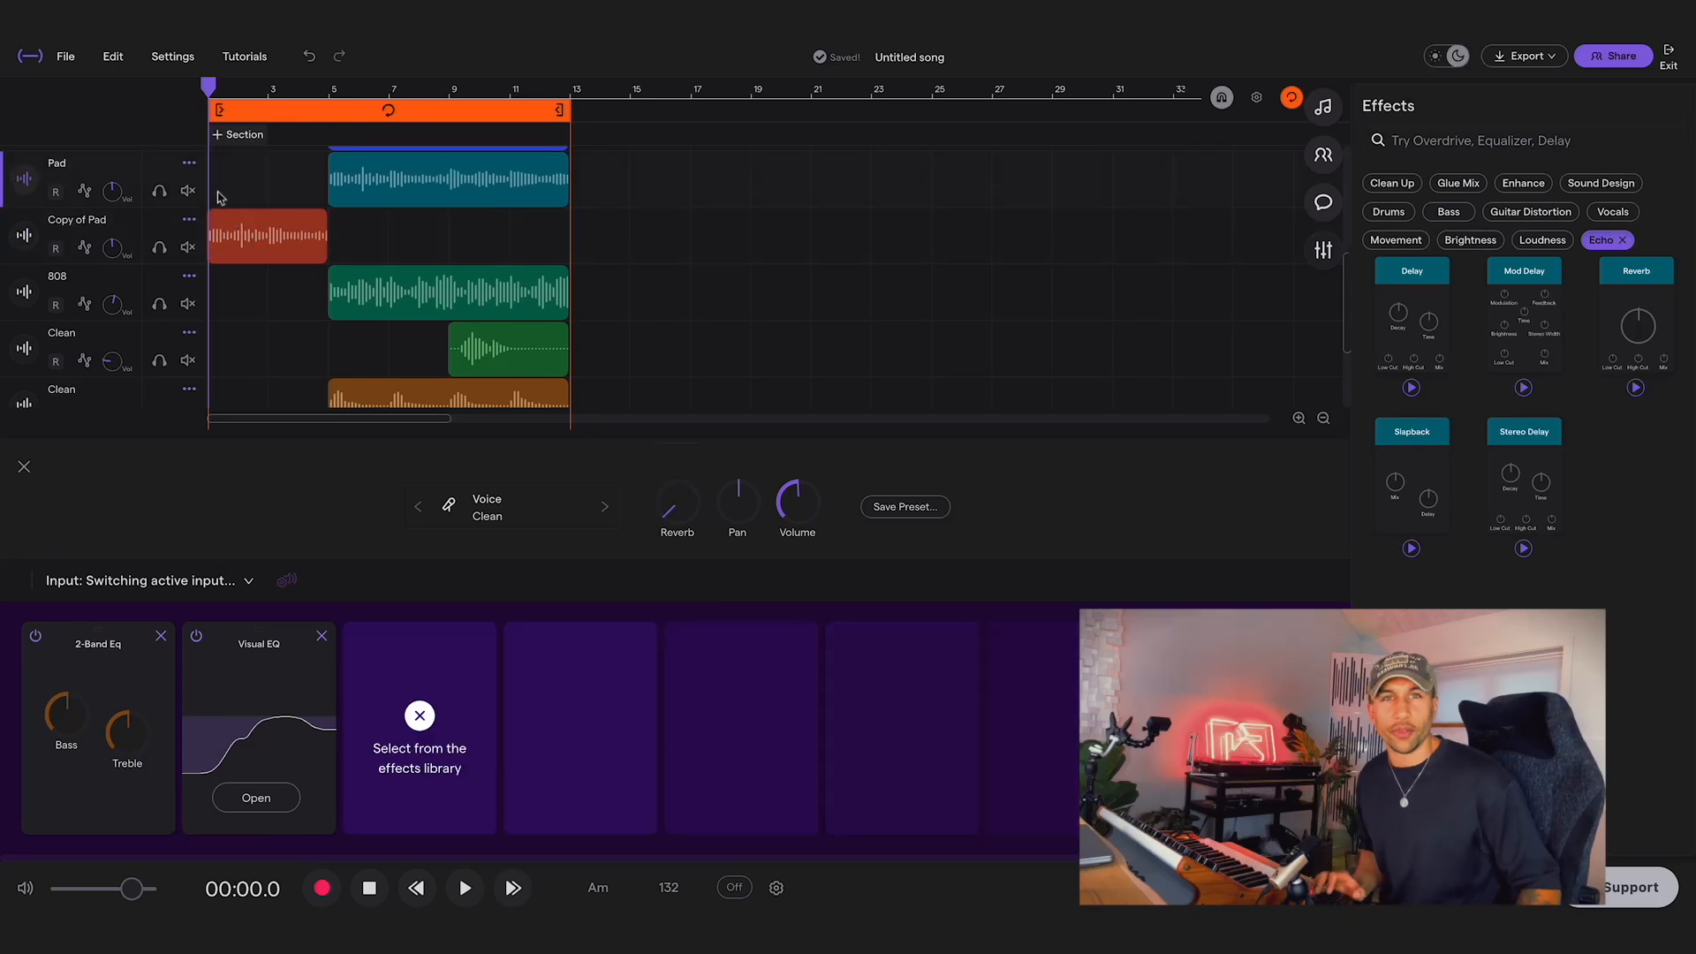
left_click(328, 185)
scroll(225, 303, "down", 1)
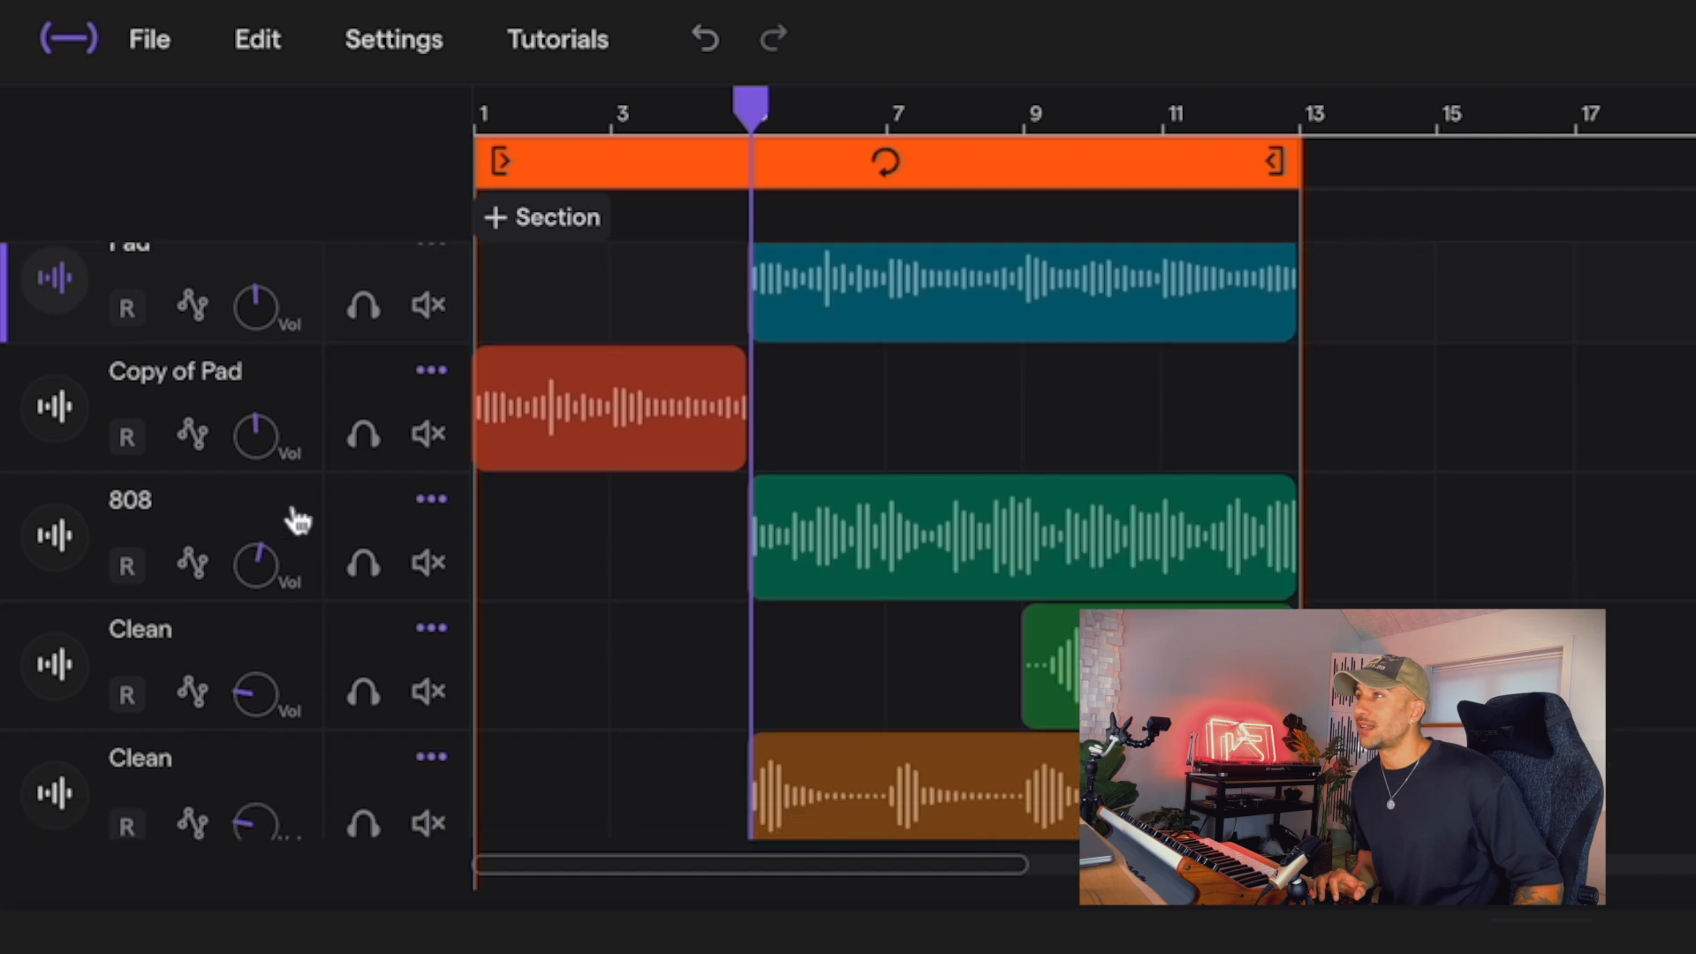
left_click(364, 562)
key("space")
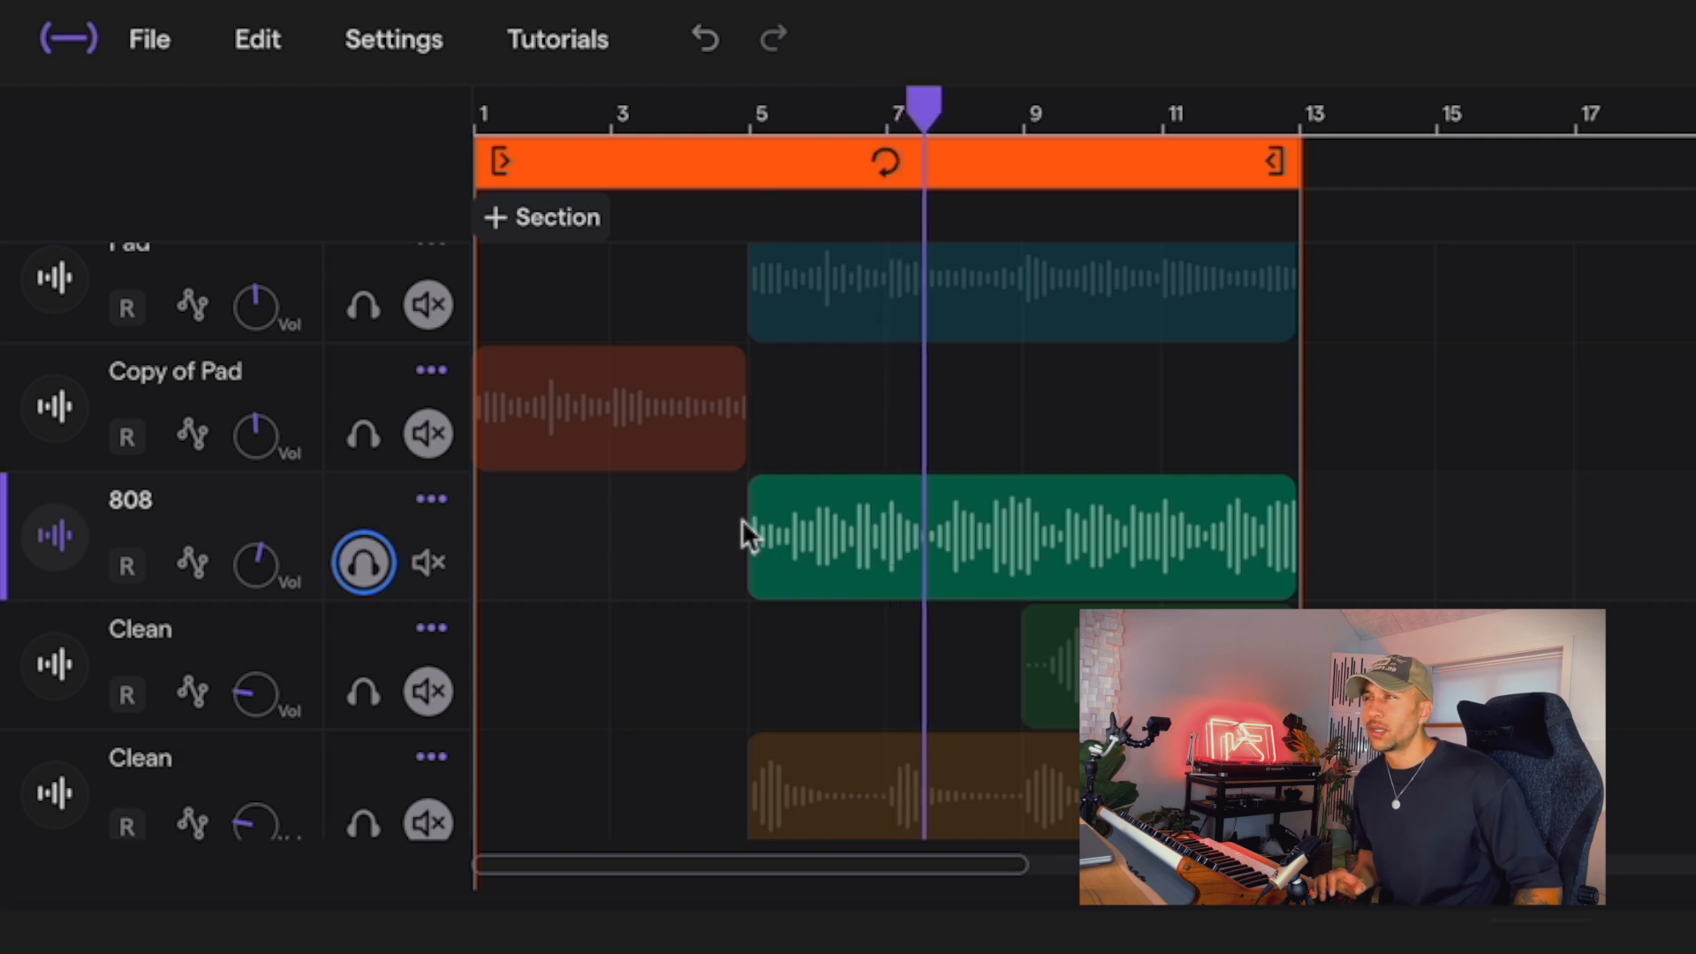
key("space")
left_click(360, 565)
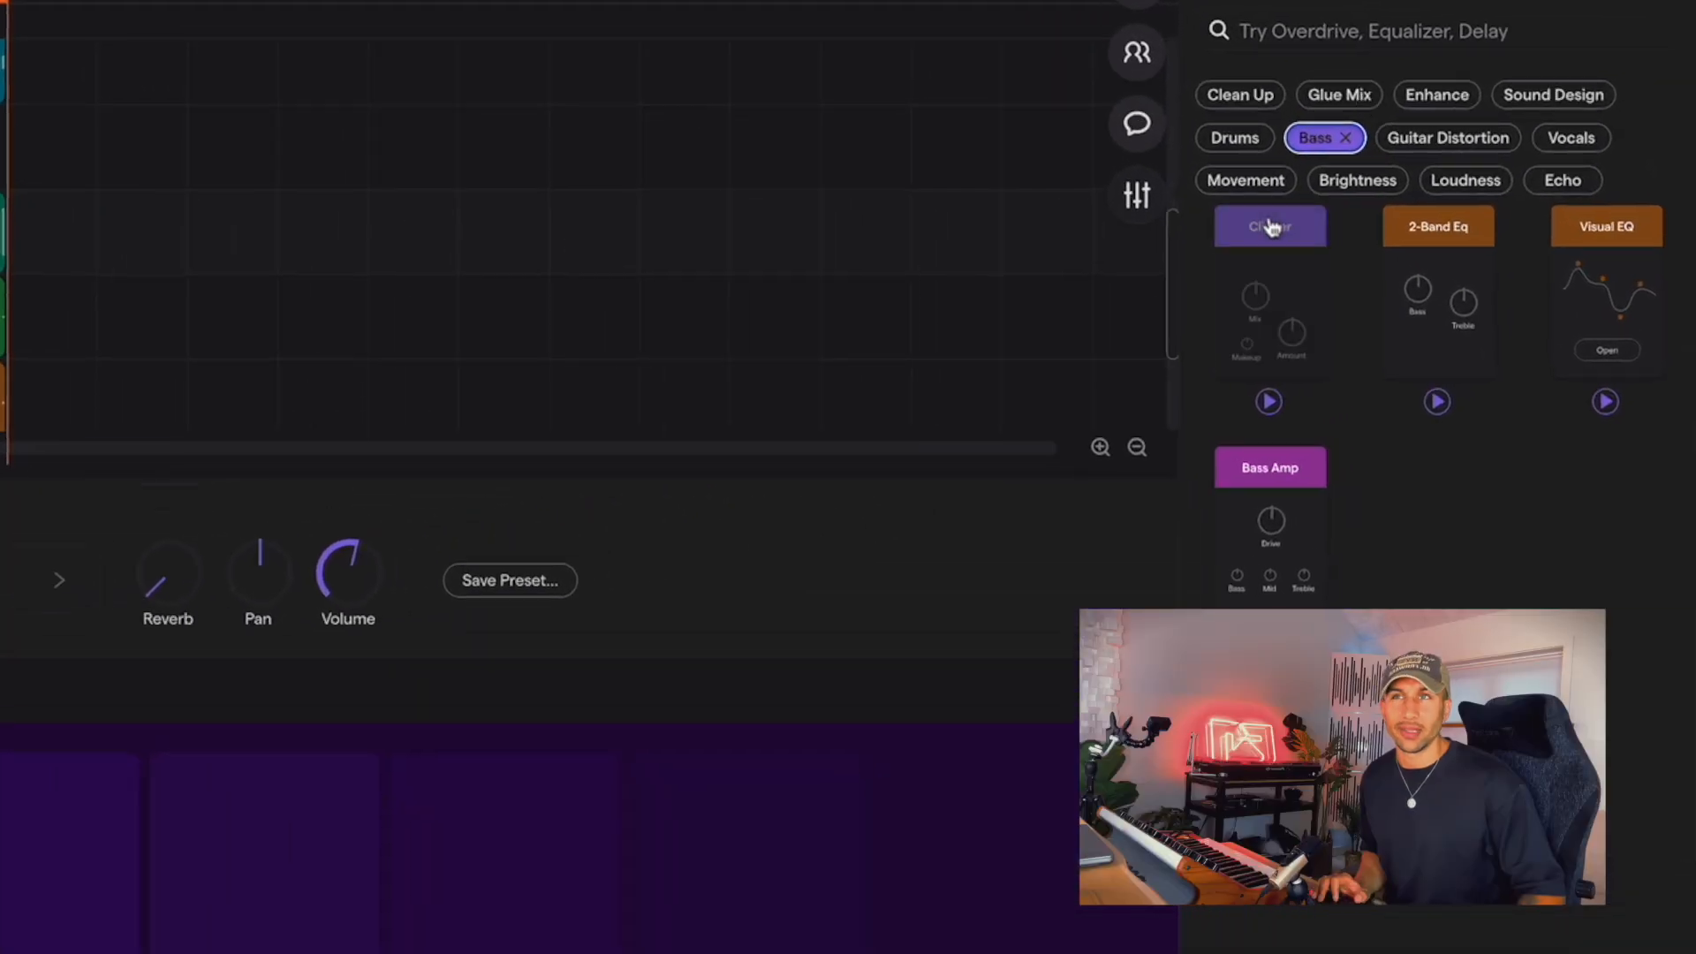
Replace the Bass effects filter with Guitar Distortion and add Juicy Distortion to the 808 track.
left_click(1320, 157)
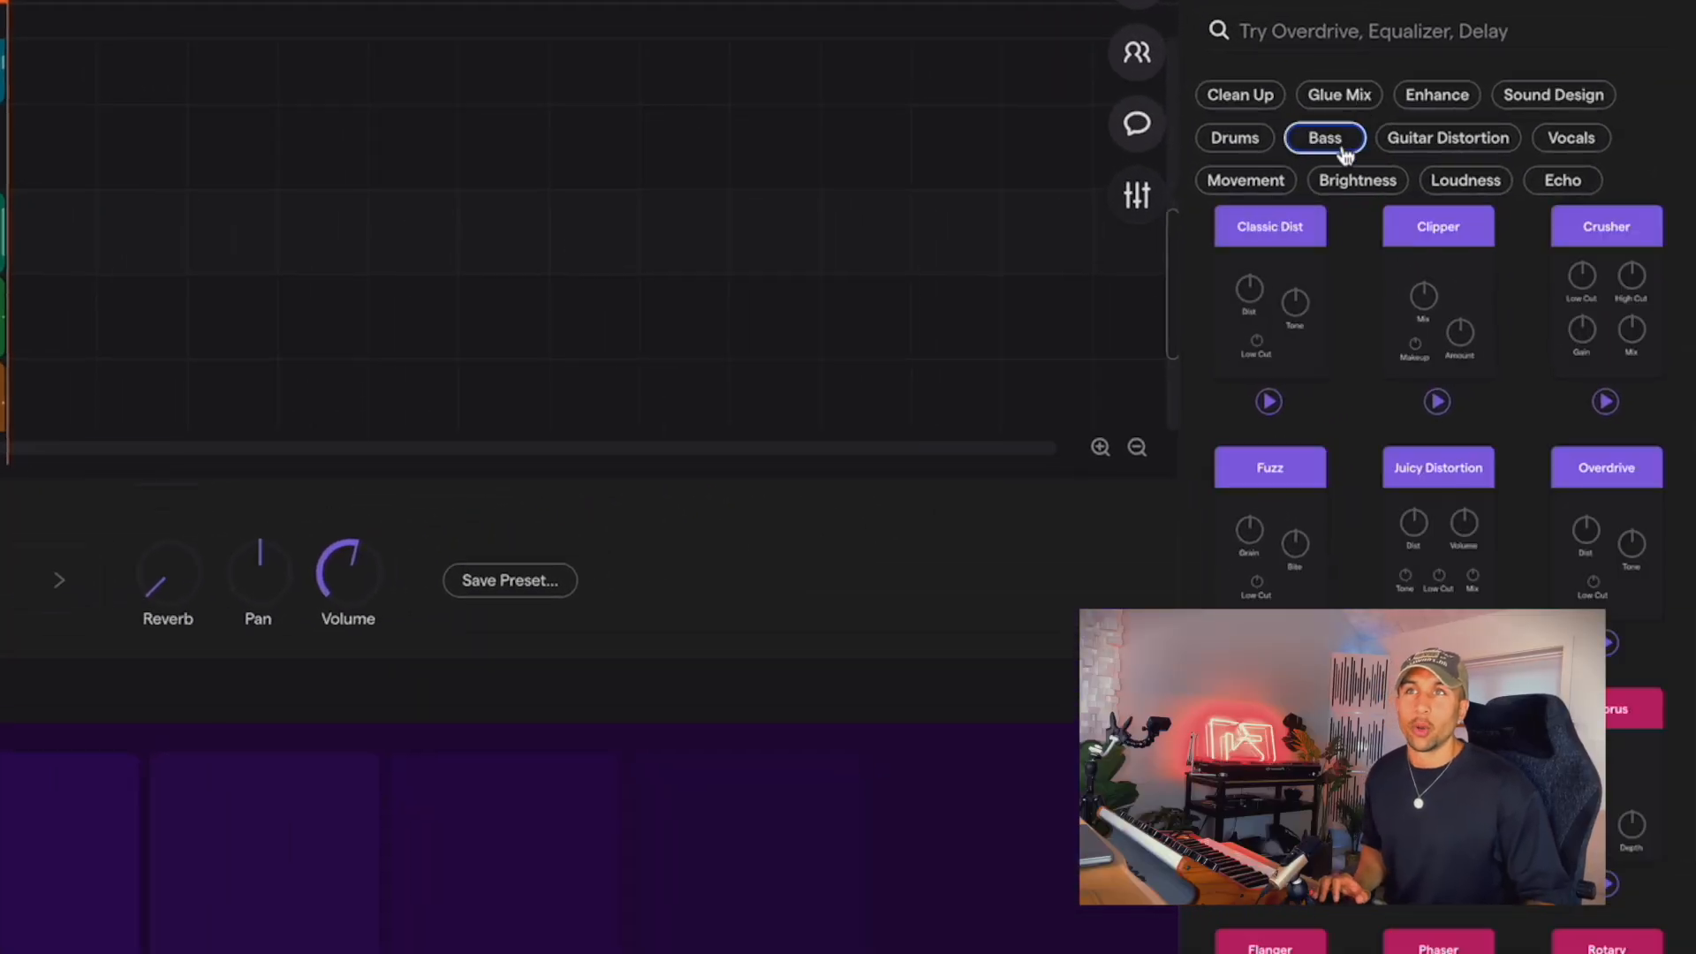
left_click(1482, 141)
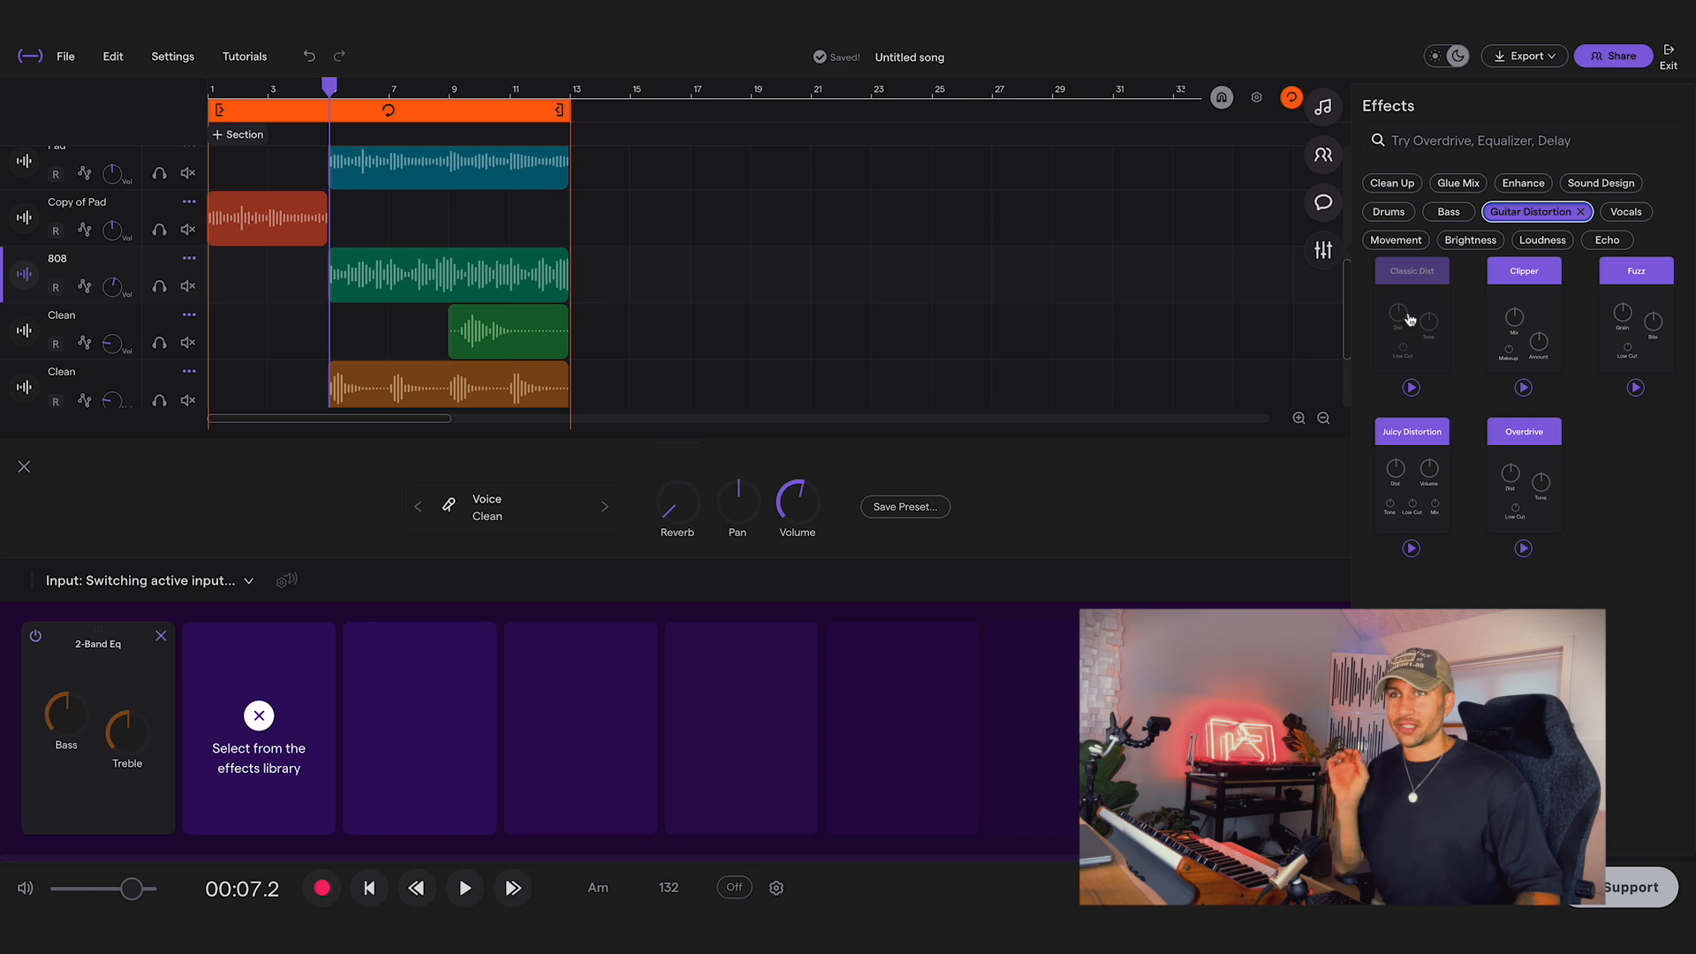
left_click(1389, 493)
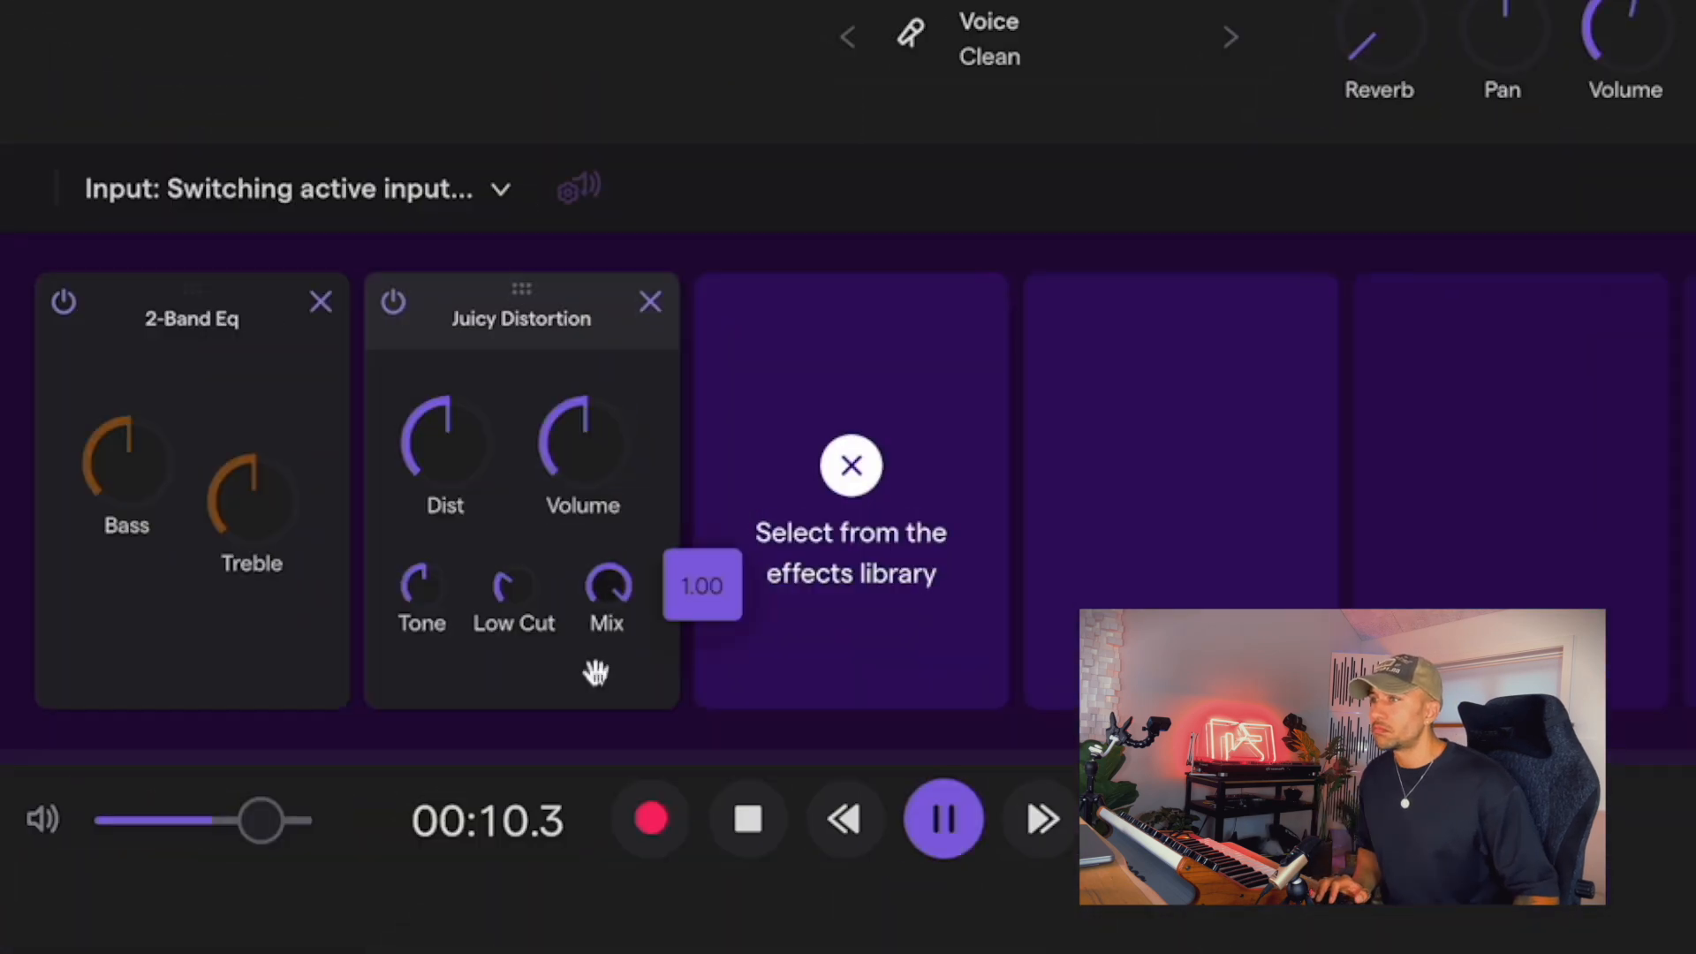
Lower the Mix, Dist and Low Cut amounts of the 808 track's Juicy Distortion and play back the result.
left_click_drag(294, 814, 294, 835)
key("space")
left_click_drag(605, 586, 601, 638)
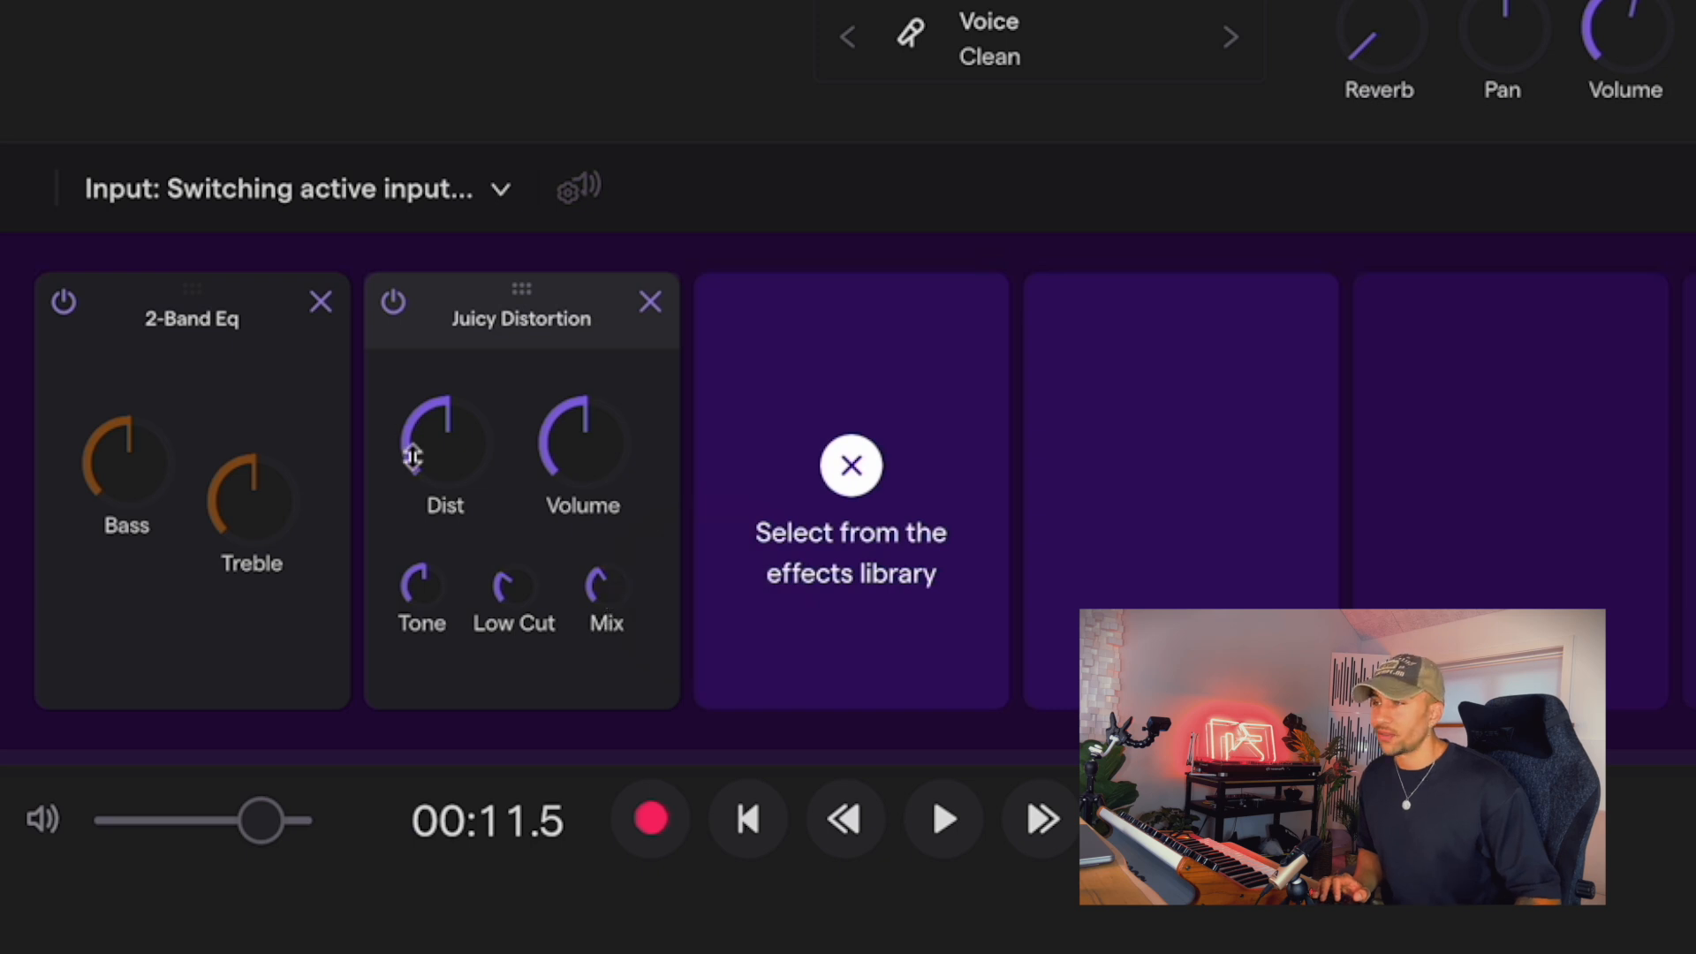
left_click_drag(456, 455, 441, 484)
left_click_drag(534, 583, 533, 589)
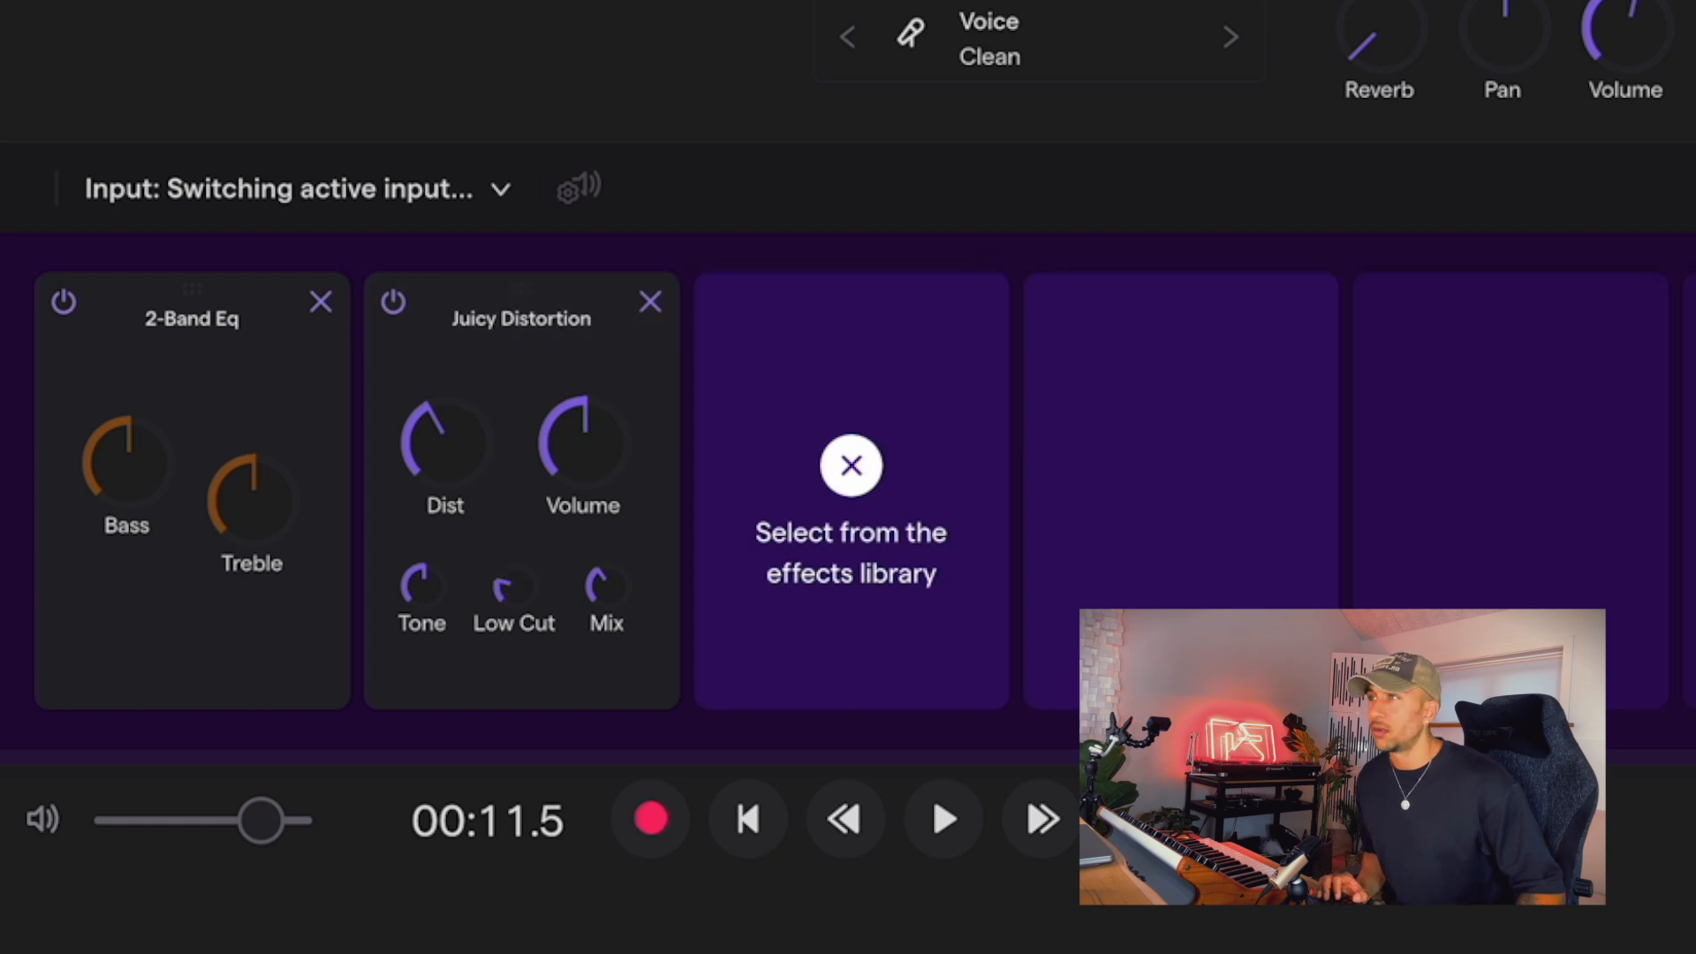
key("space")
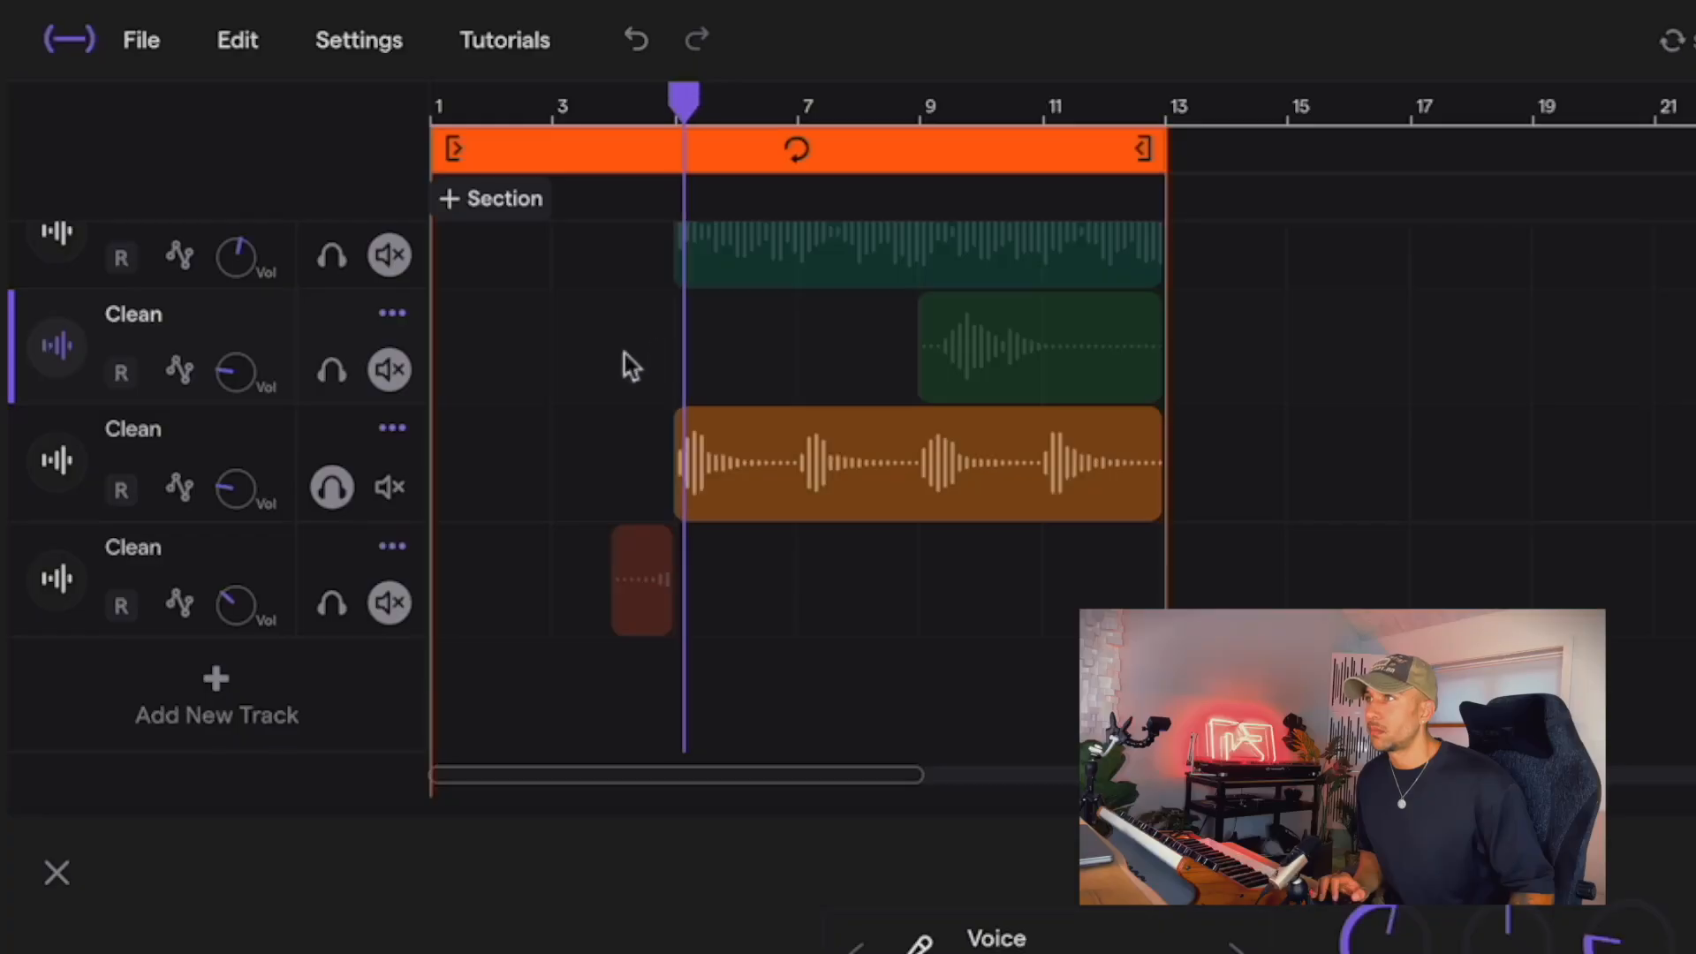
Release the solo on the orange region's track and play all tracks together from bar 4.
left_click(318, 481)
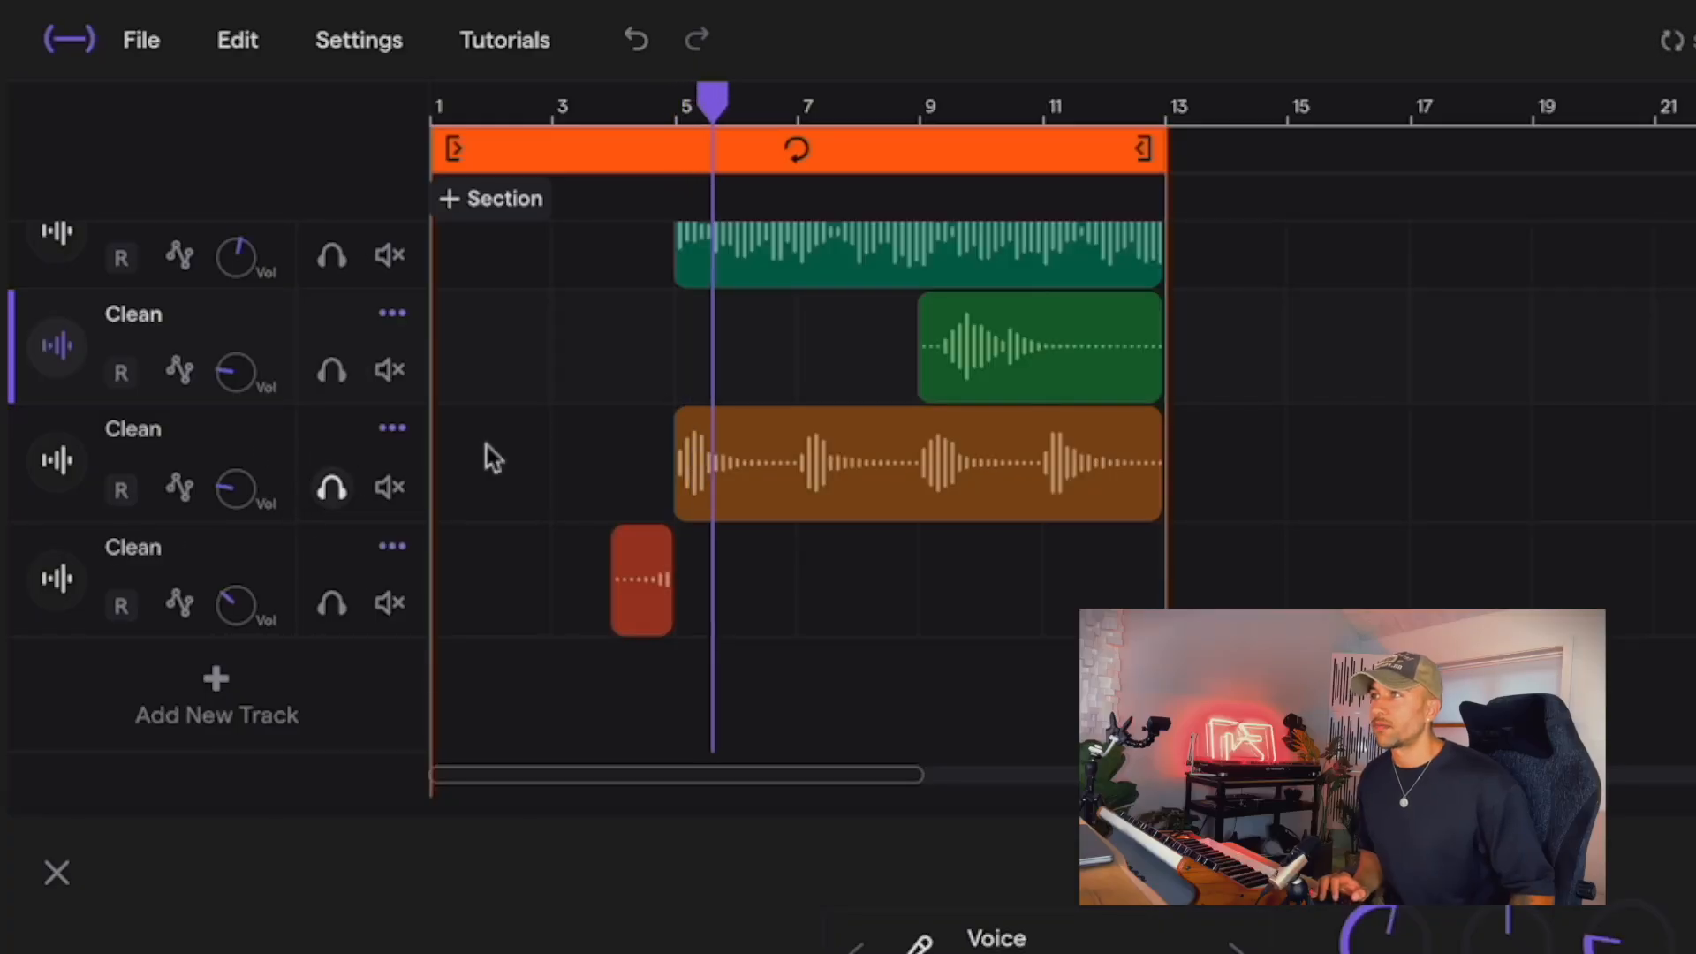
left_click(658, 433)
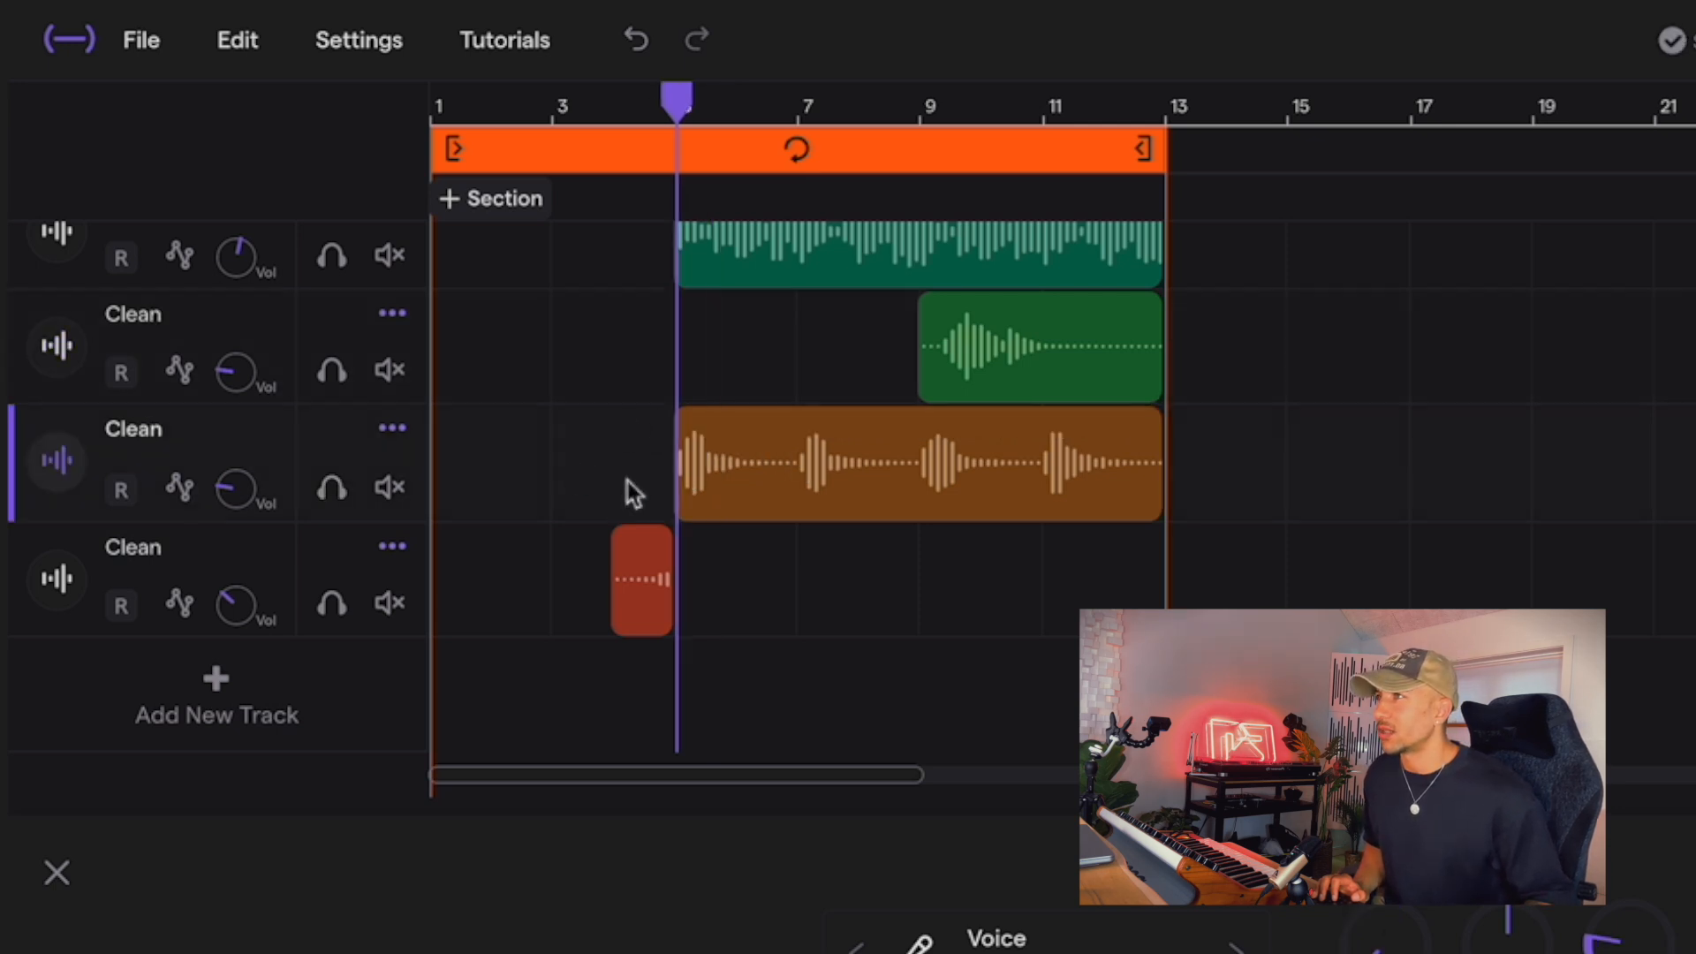
key("plus")
left_click(722, 441)
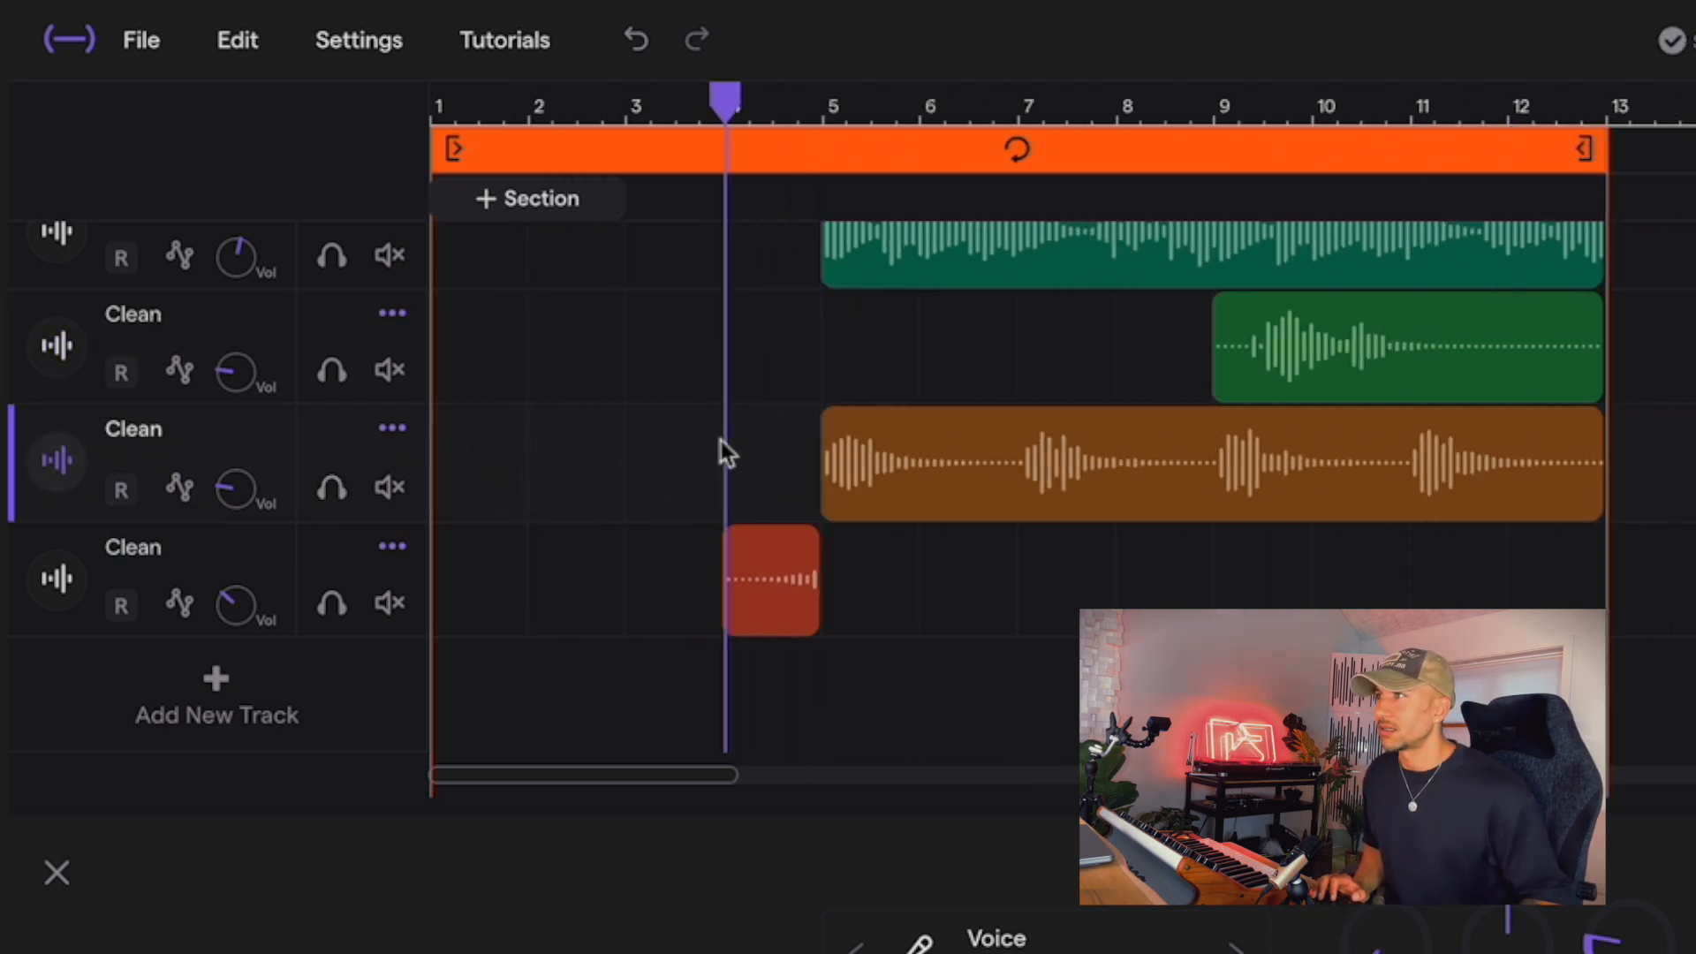
key("space")
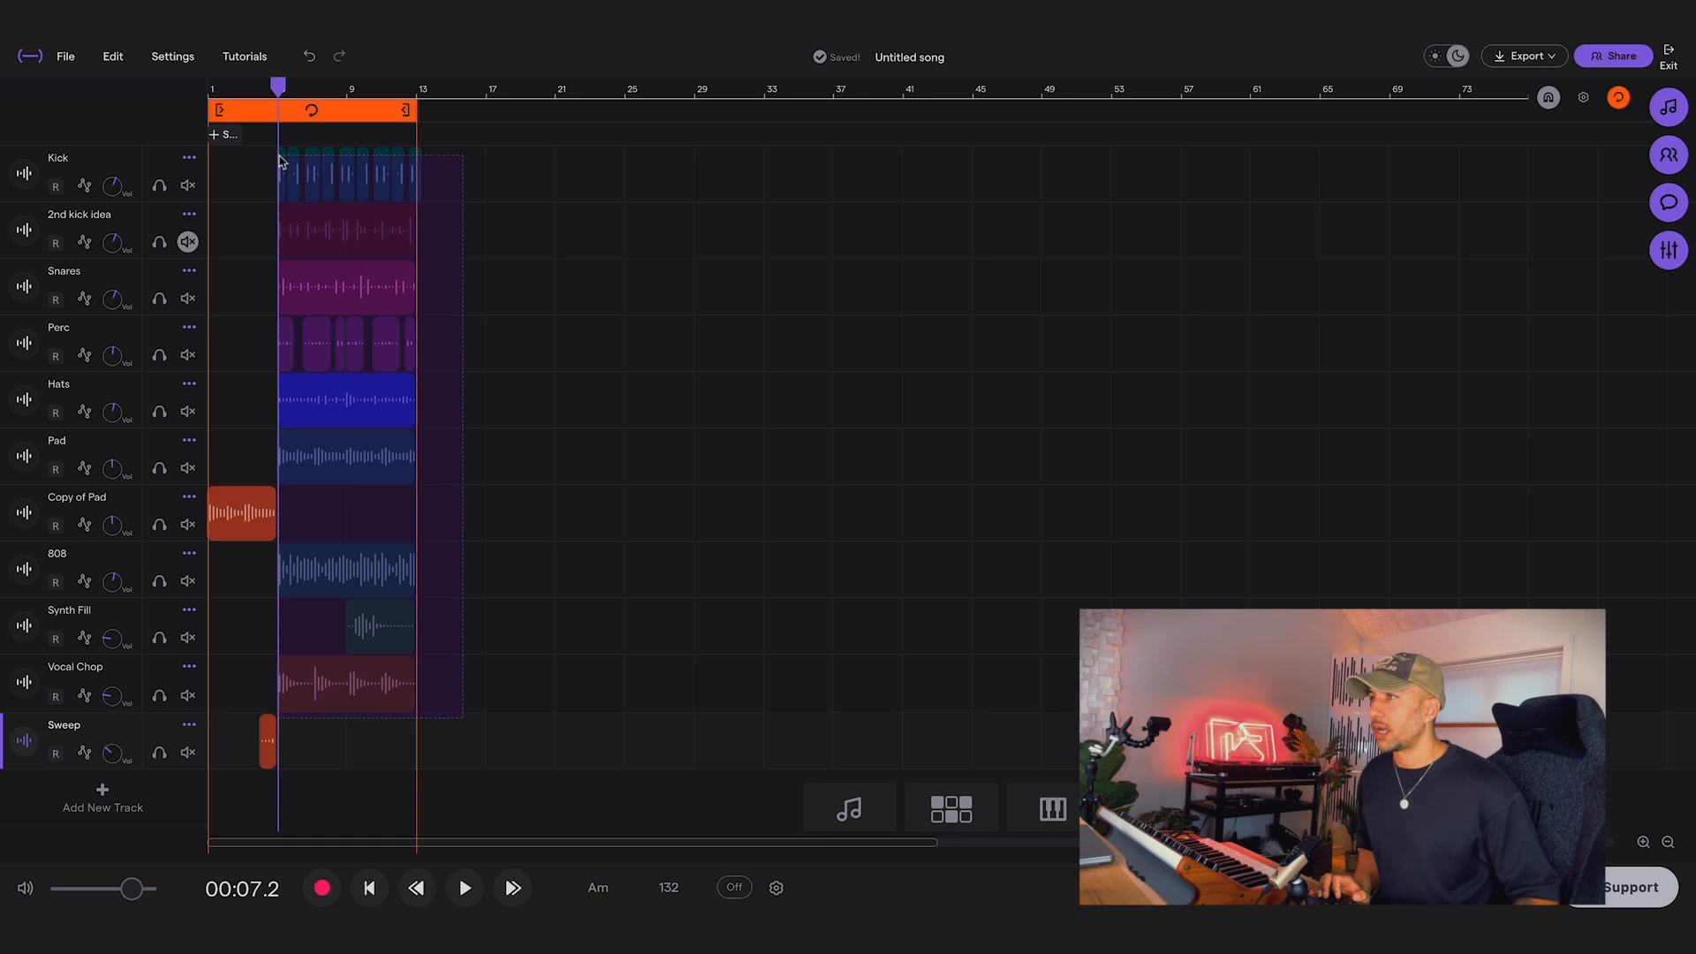
Select all regions from the Kick to the Vocal Chop track between bars 5 and 13 and duplicate them.
left_click_drag(279, 155, 279, 156)
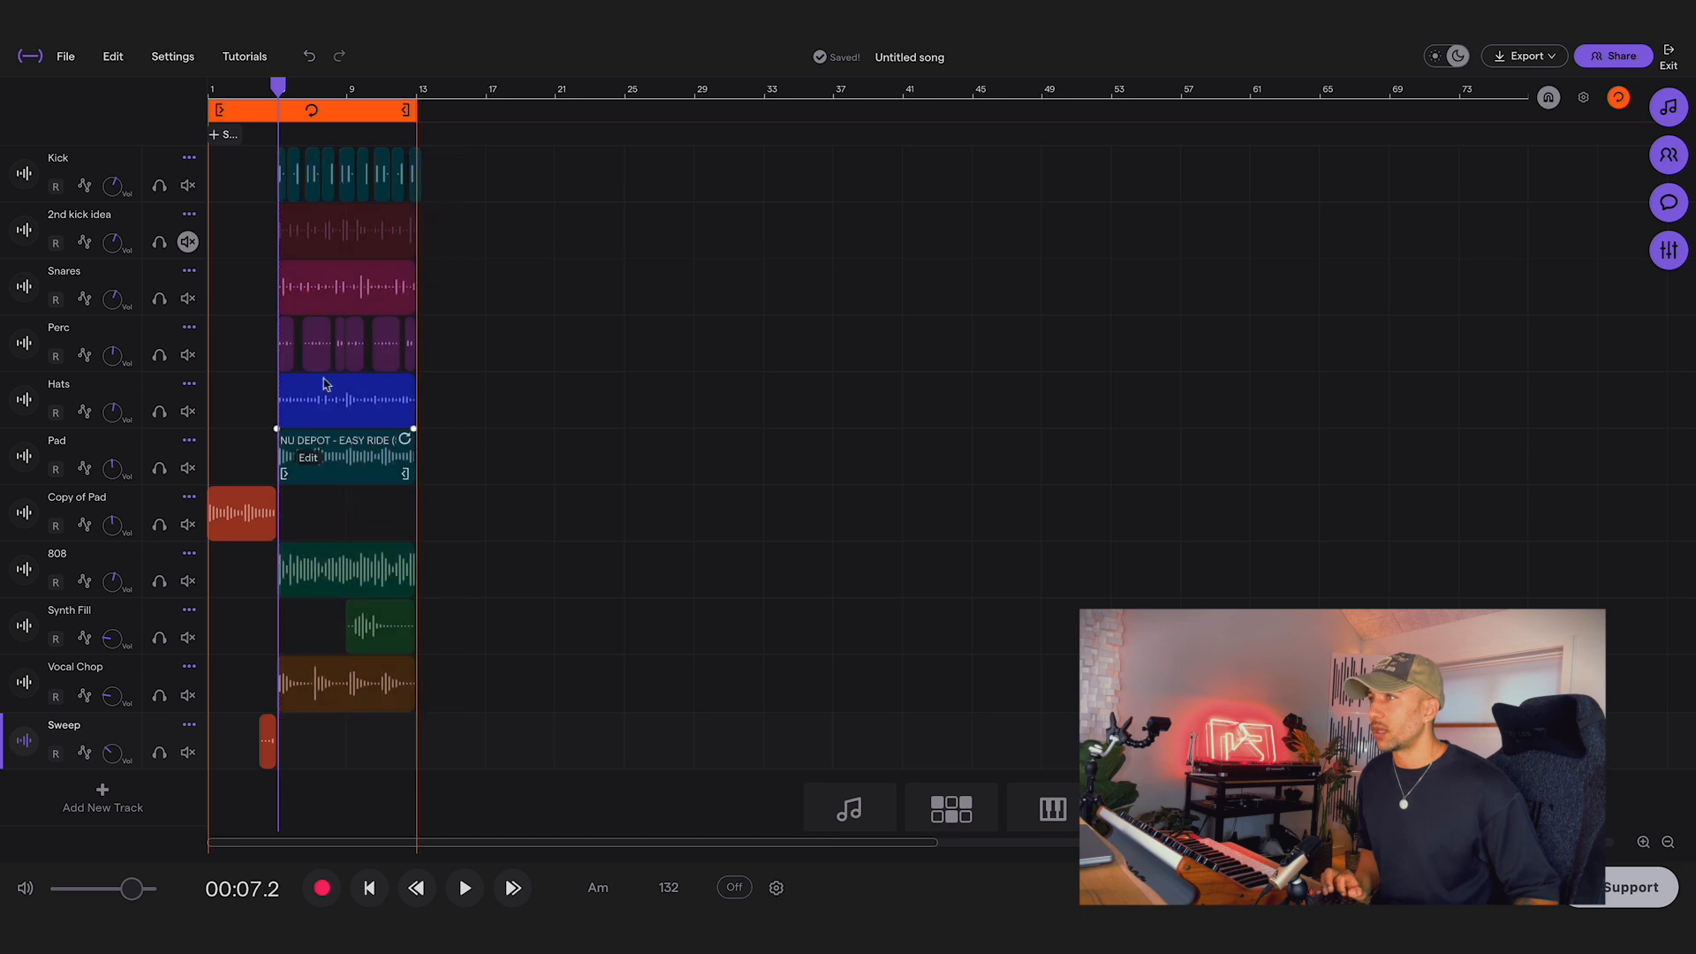
key("ctrl+d")
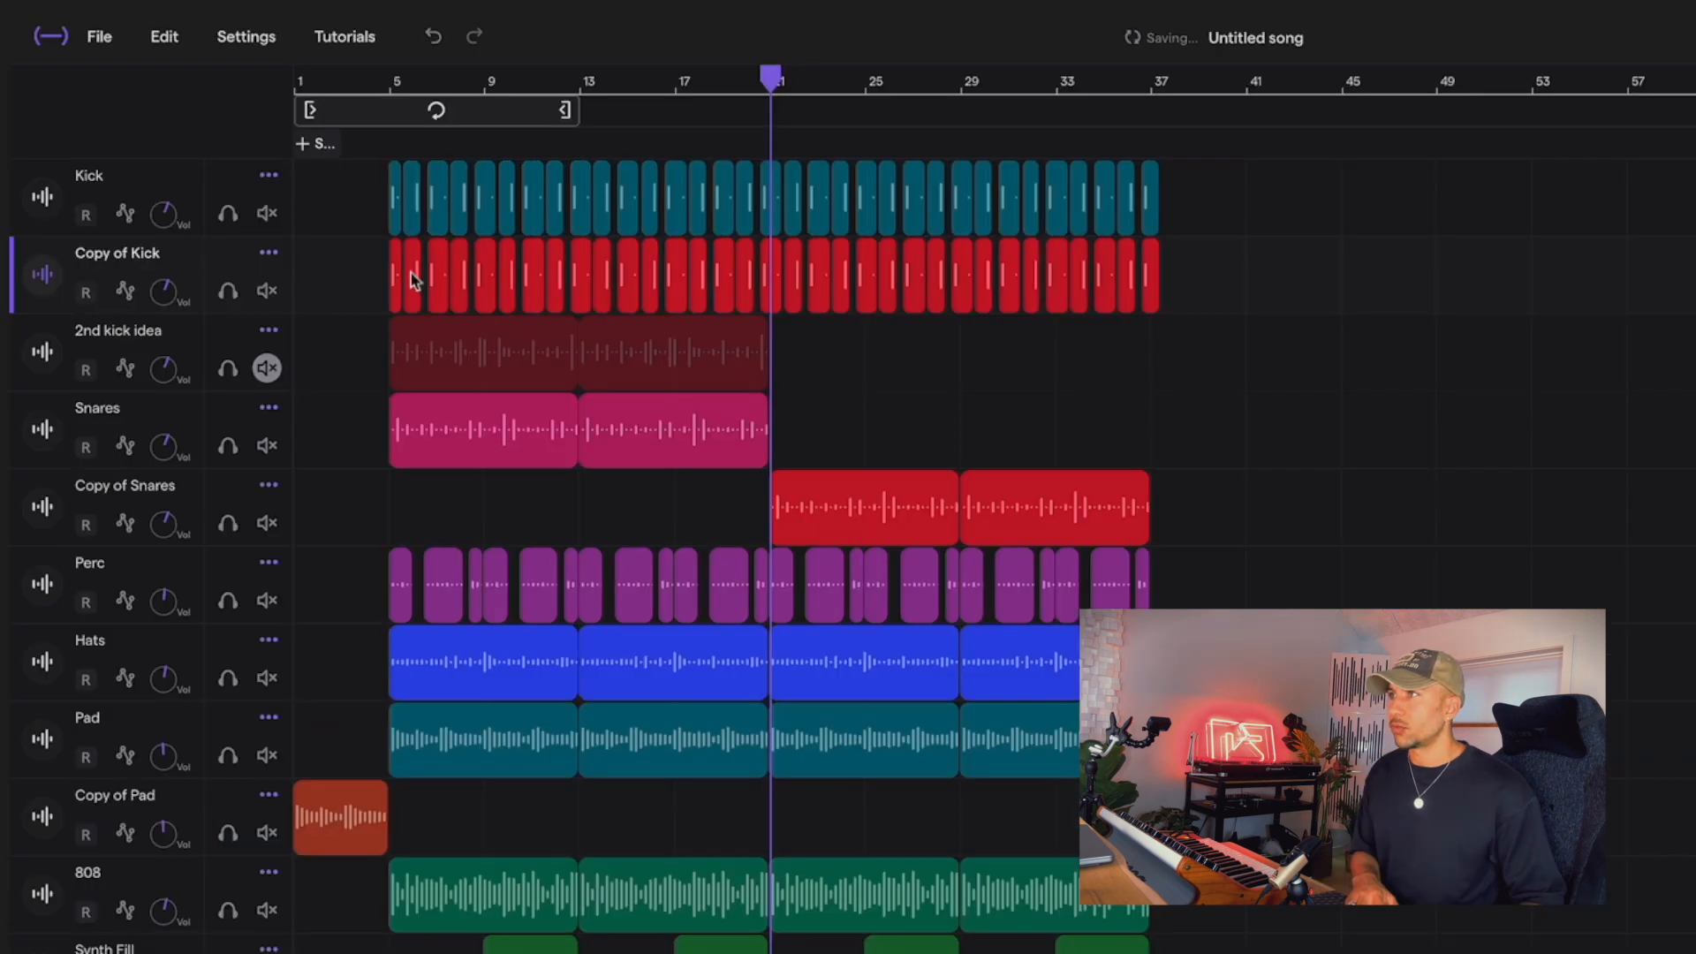
Remove the Copy of Kick regions that lie before bar 21.
left_click_drag(367, 277, 706, 302)
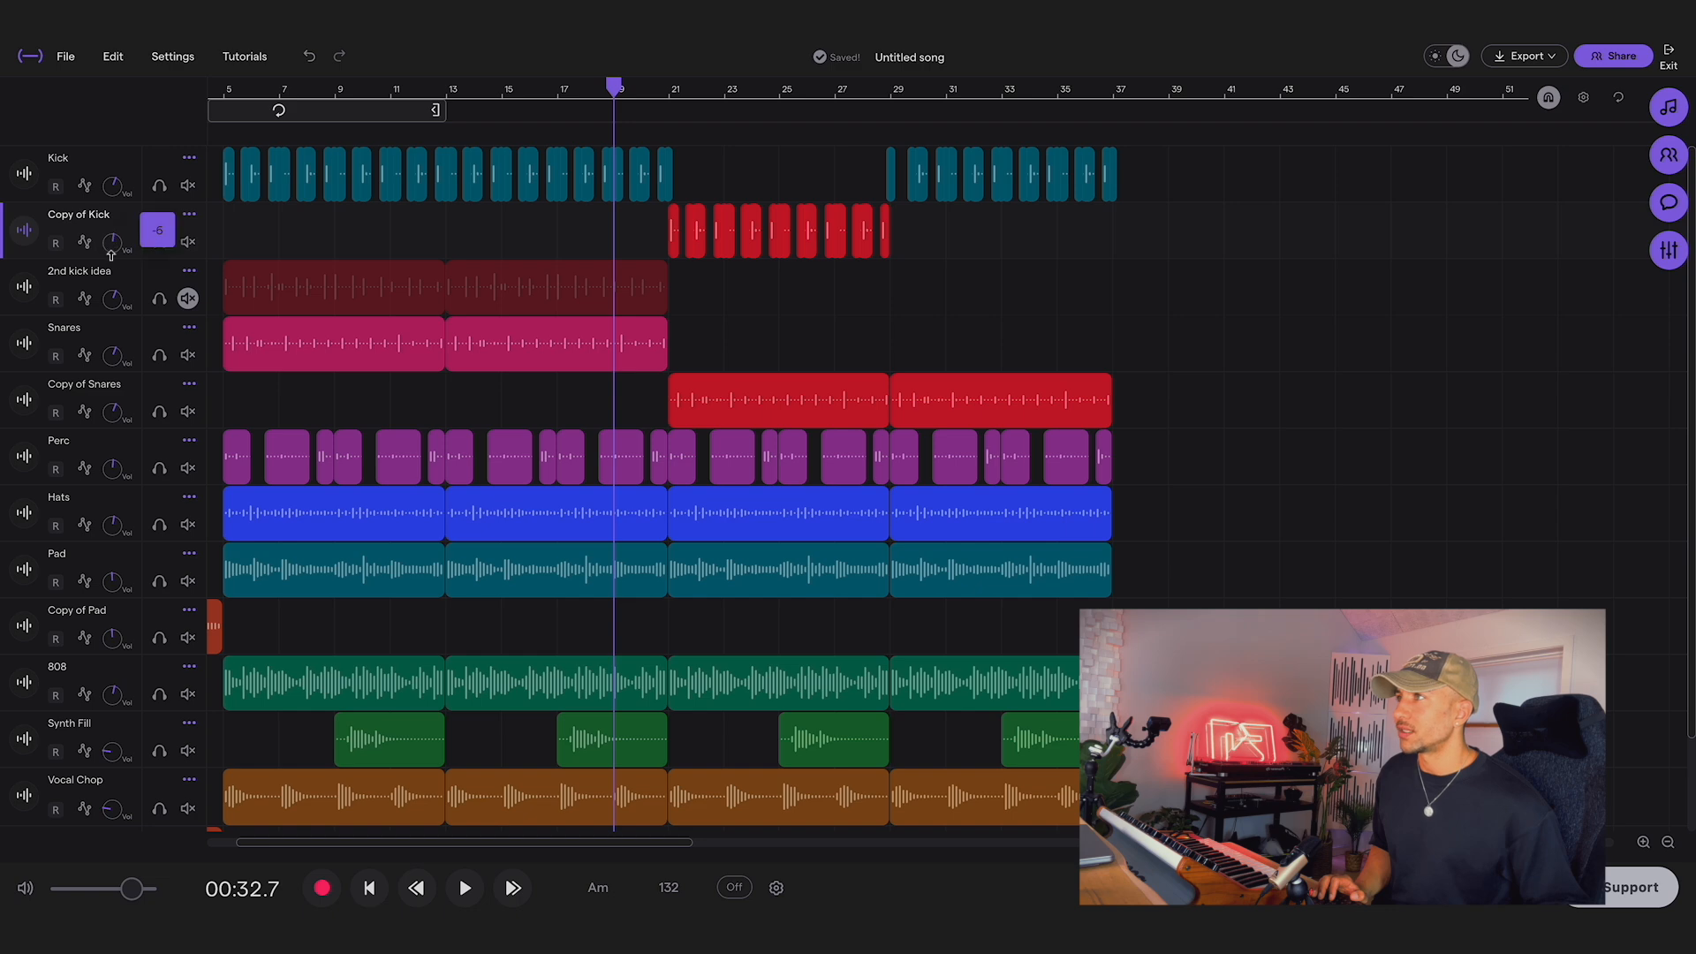
Open the Copy of Kick track's effects and turn the 2-Band Eq Treble down to its minimum.
left_click(26, 231)
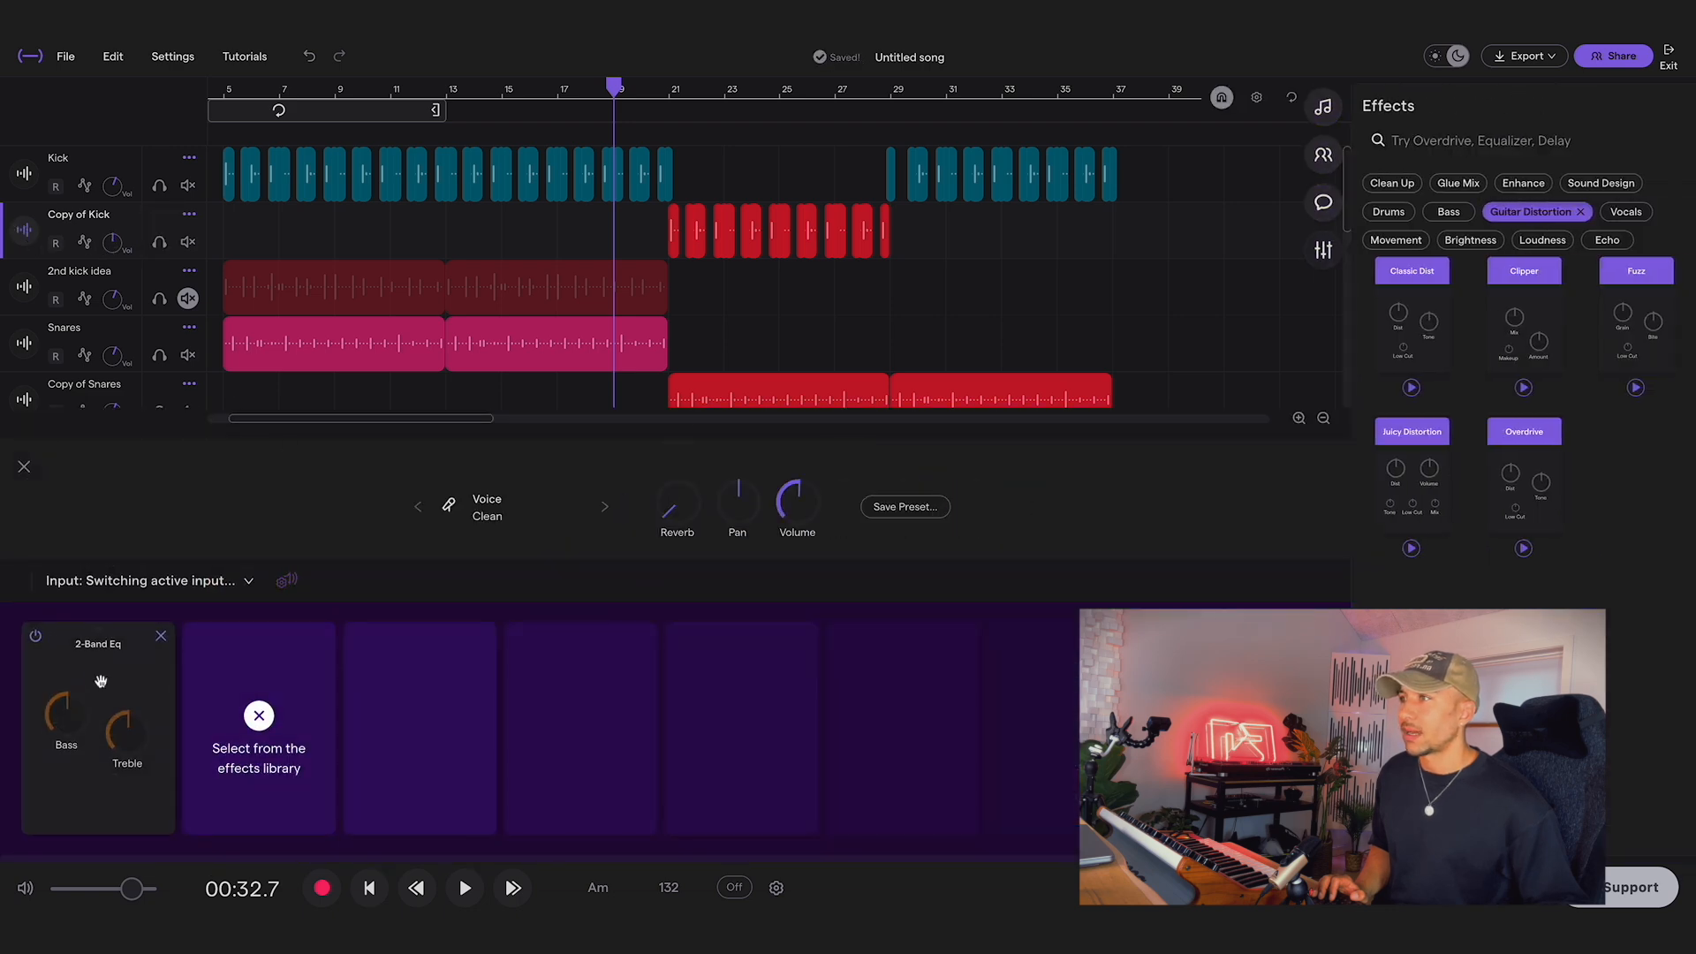
left_click_drag(121, 728, 123, 777)
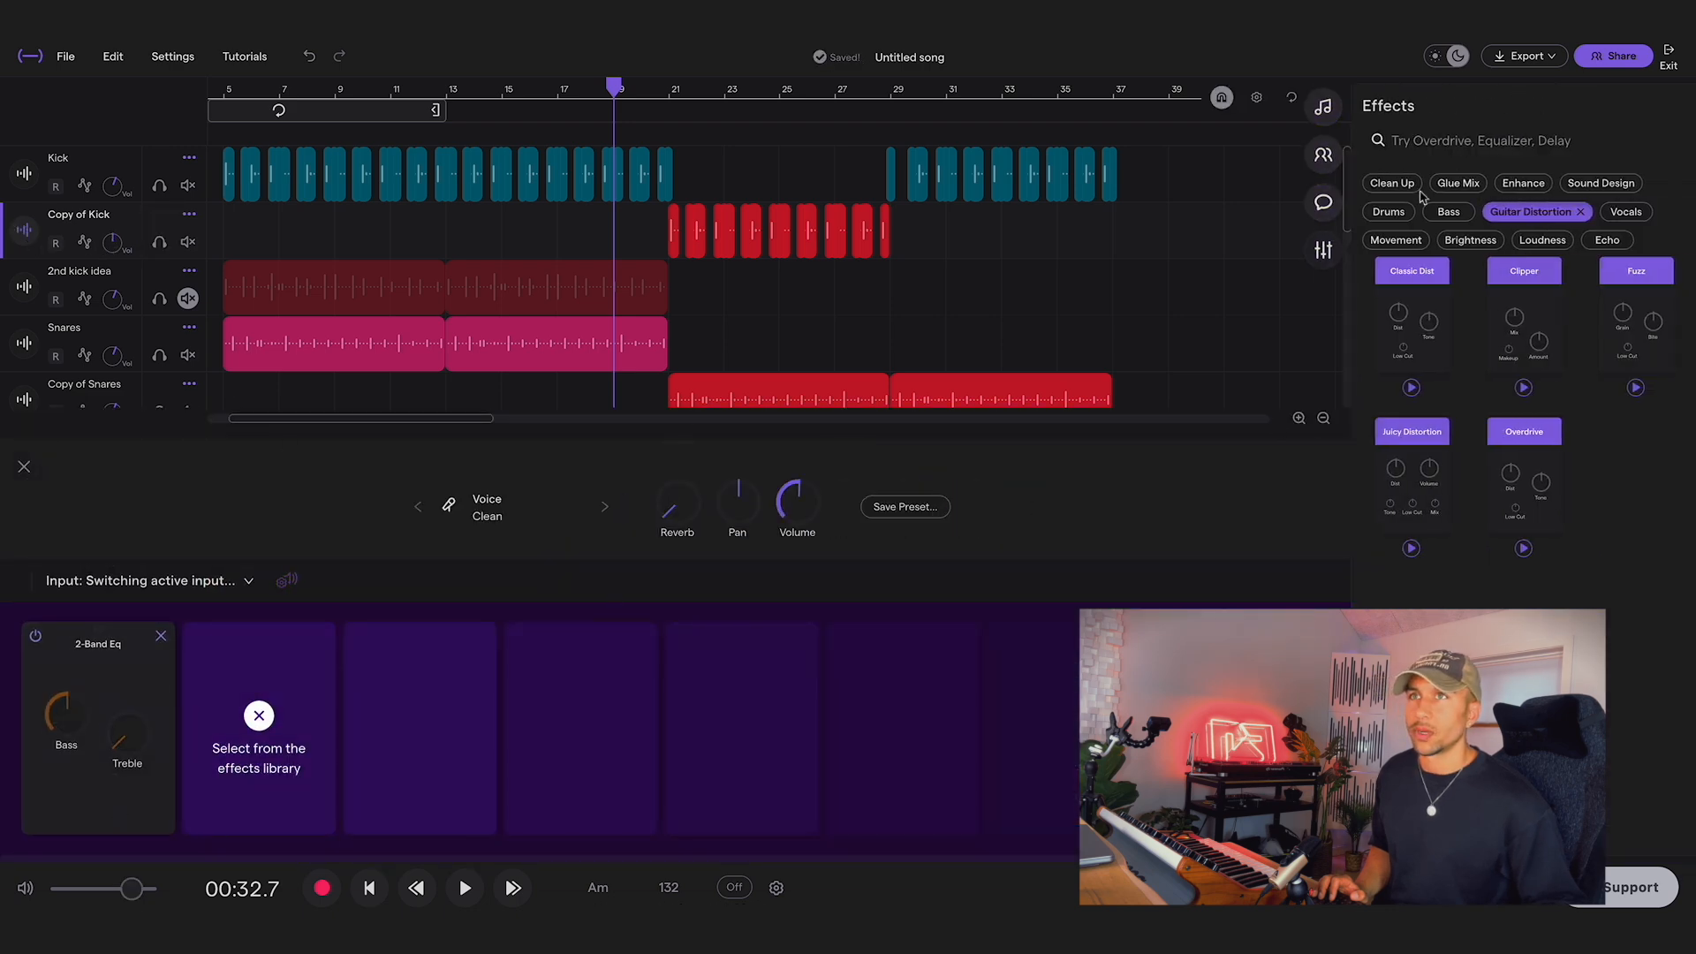
Filter the effects library by Clean Up instead of Guitar Distortion and open a Visual EQ for the Copy of Kick track.
left_click(1394, 183)
left_click(1580, 212)
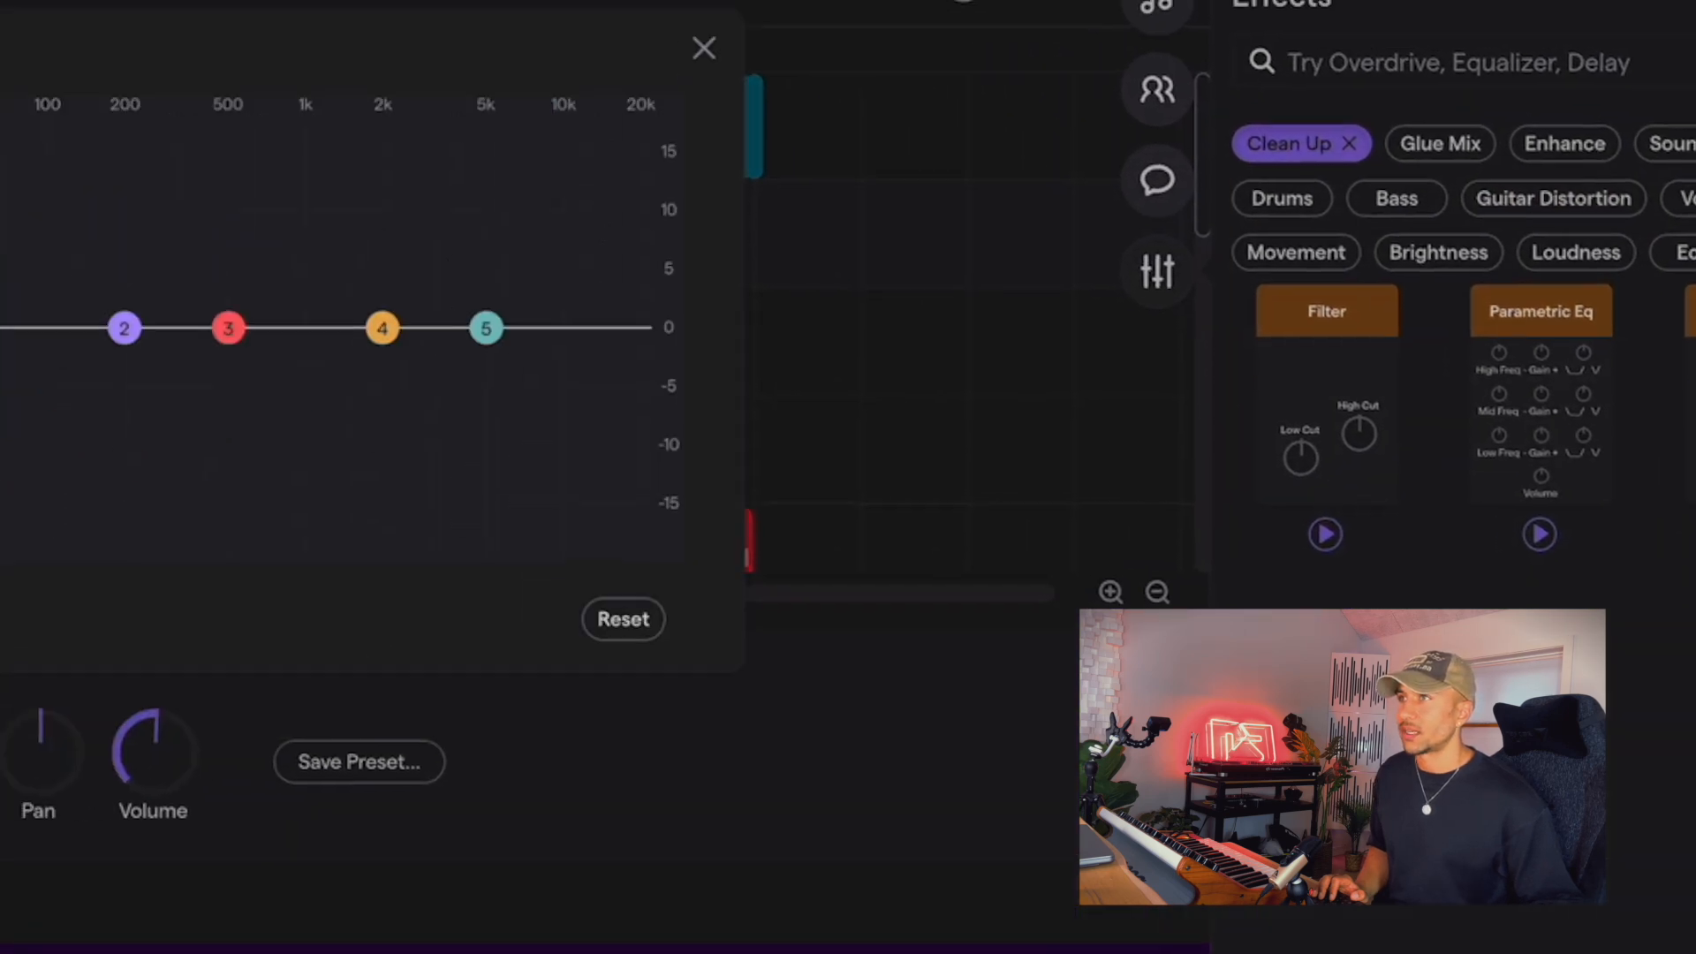
Pull band 5 of the Copy of Kick track's Visual EQ down to -20 dB at about 238 Hz and close it.
left_click_drag(1082, 373, 751, 648)
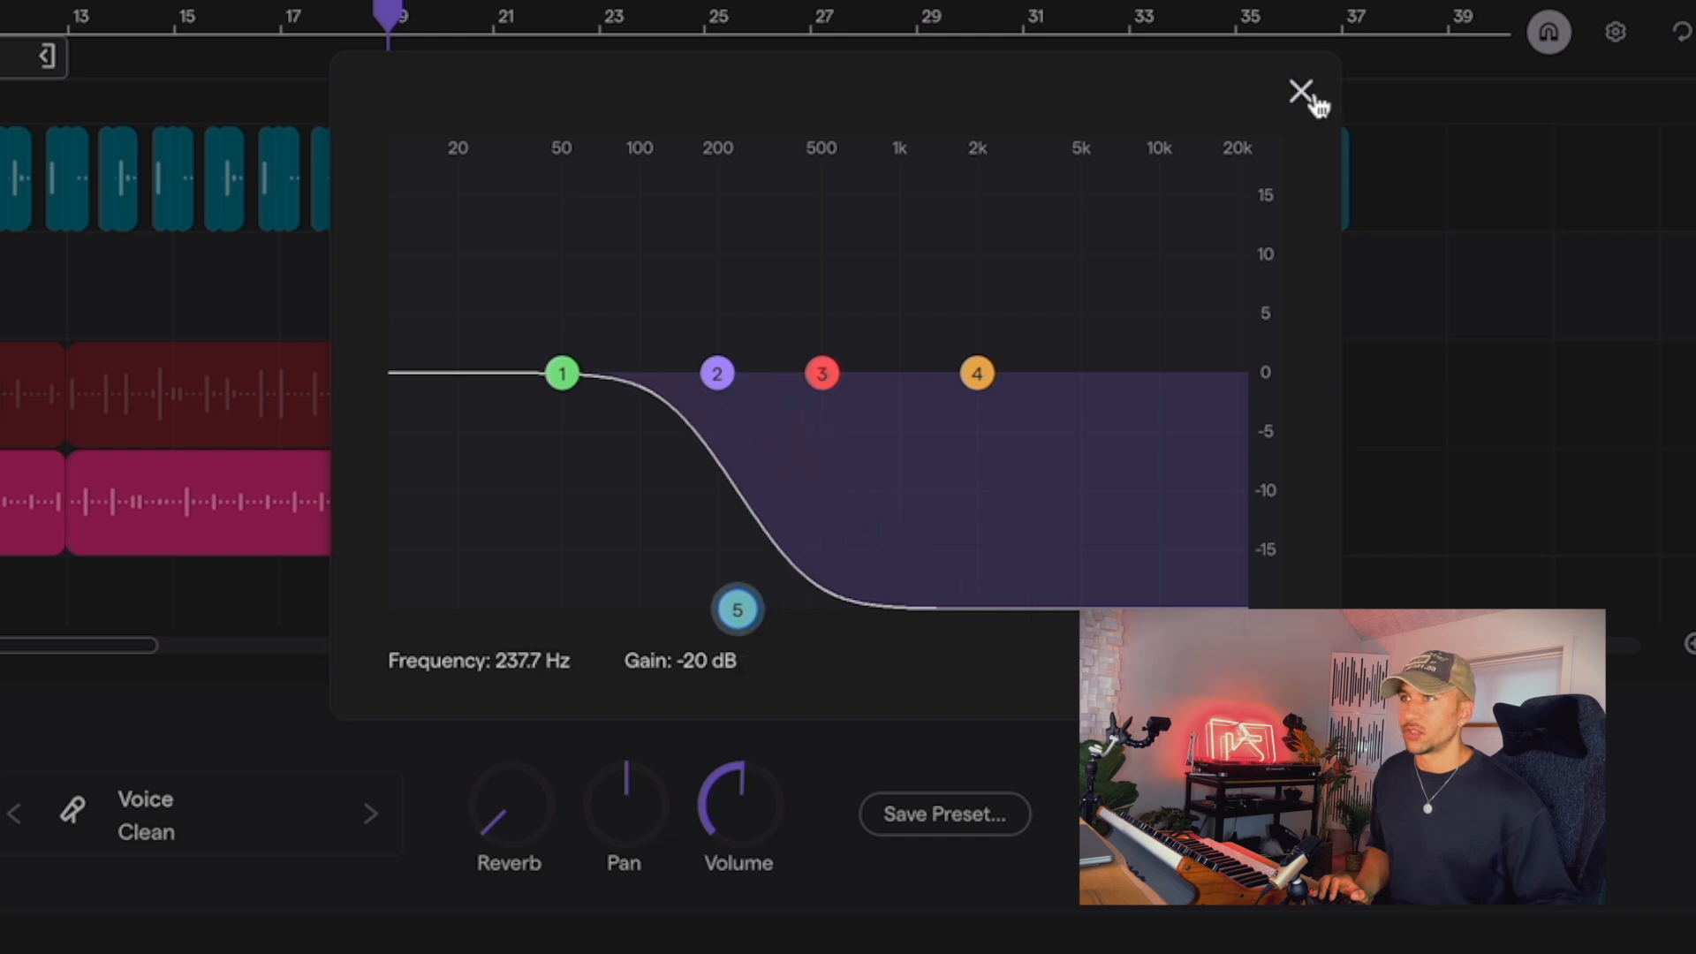
left_click(1314, 100)
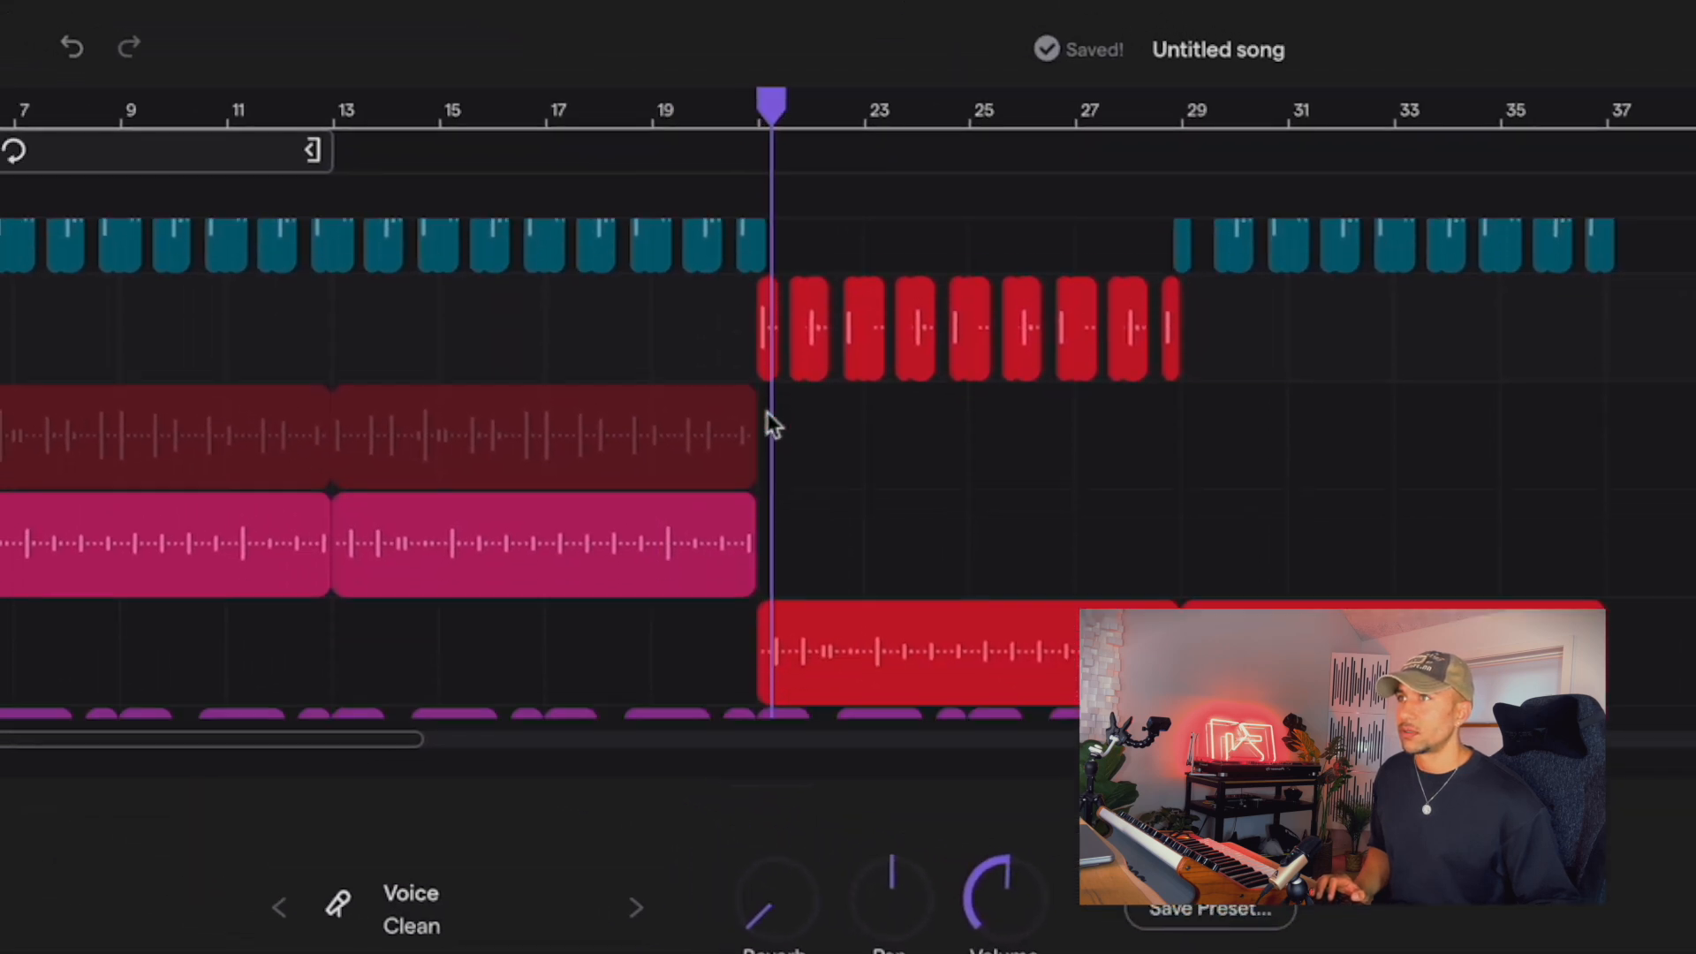
Delete the Hats region between bars 21 and 29.
scroll(766, 413, "down", 2)
left_click(653, 501)
scroll(653, 500, "down", 3)
left_click(952, 459)
key("Delete")
Add a Visual EQ to the Copy of Snares track and set the track's Reverb effect type to Rich Plate.
left_click(940, 560)
scroll(927, 548, "down", 2)
scroll(929, 557, "down", 3)
scroll(927, 380, "up", 1)
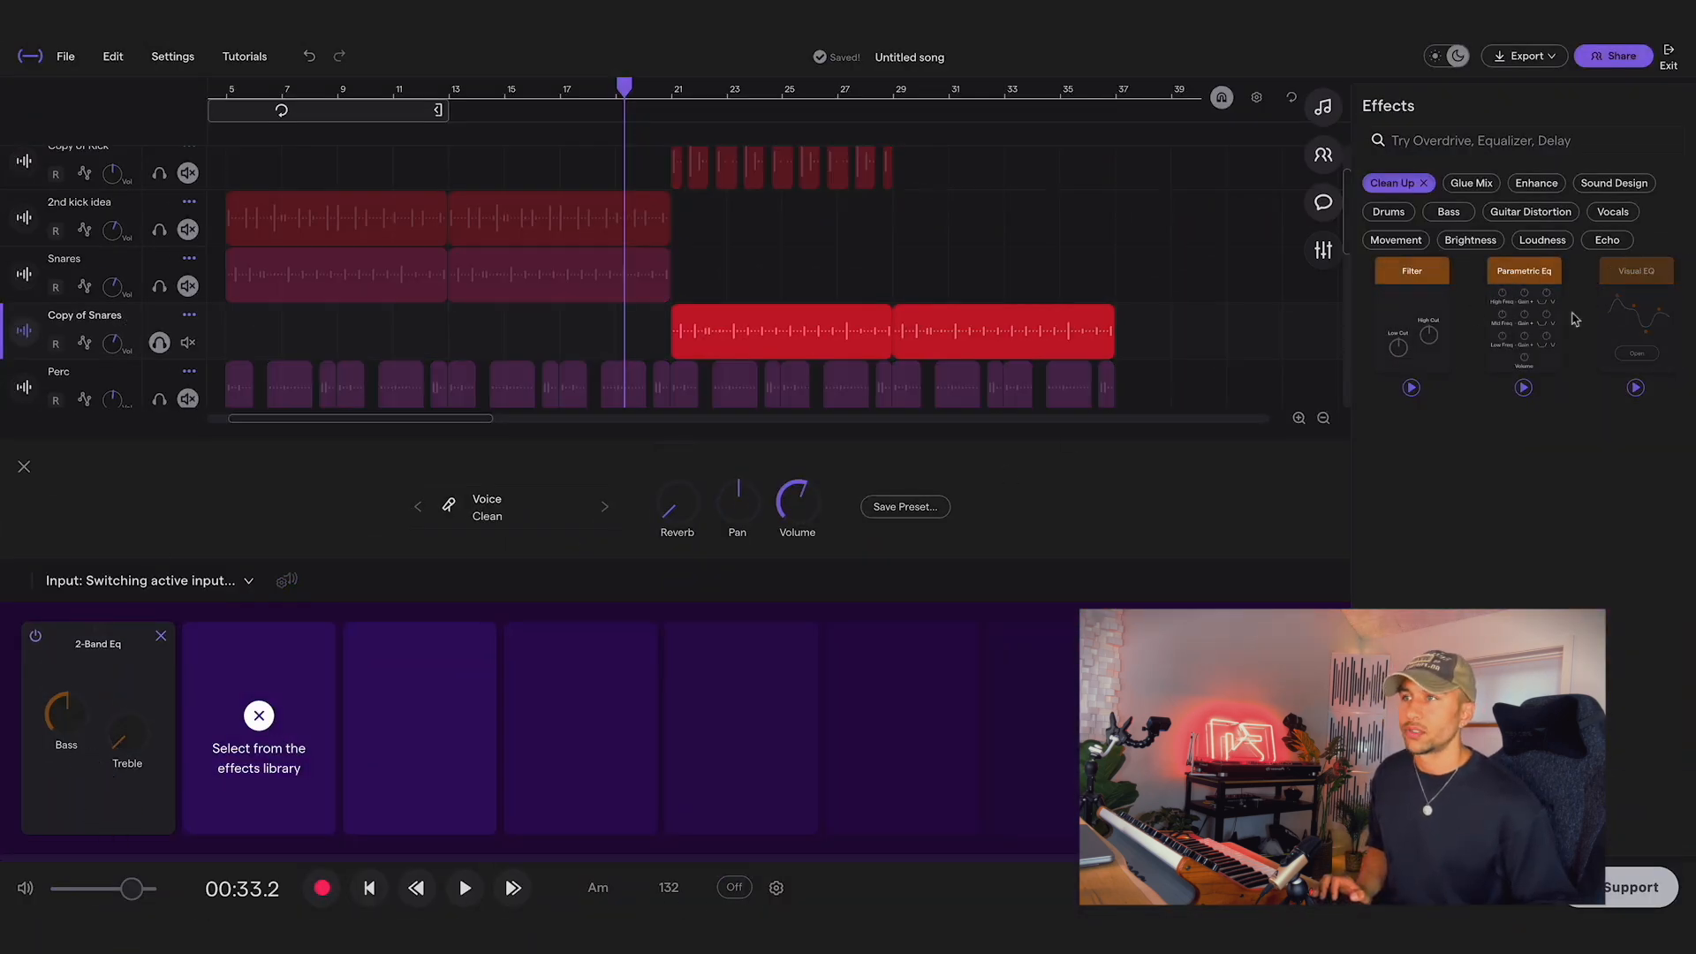
left_click(1608, 311)
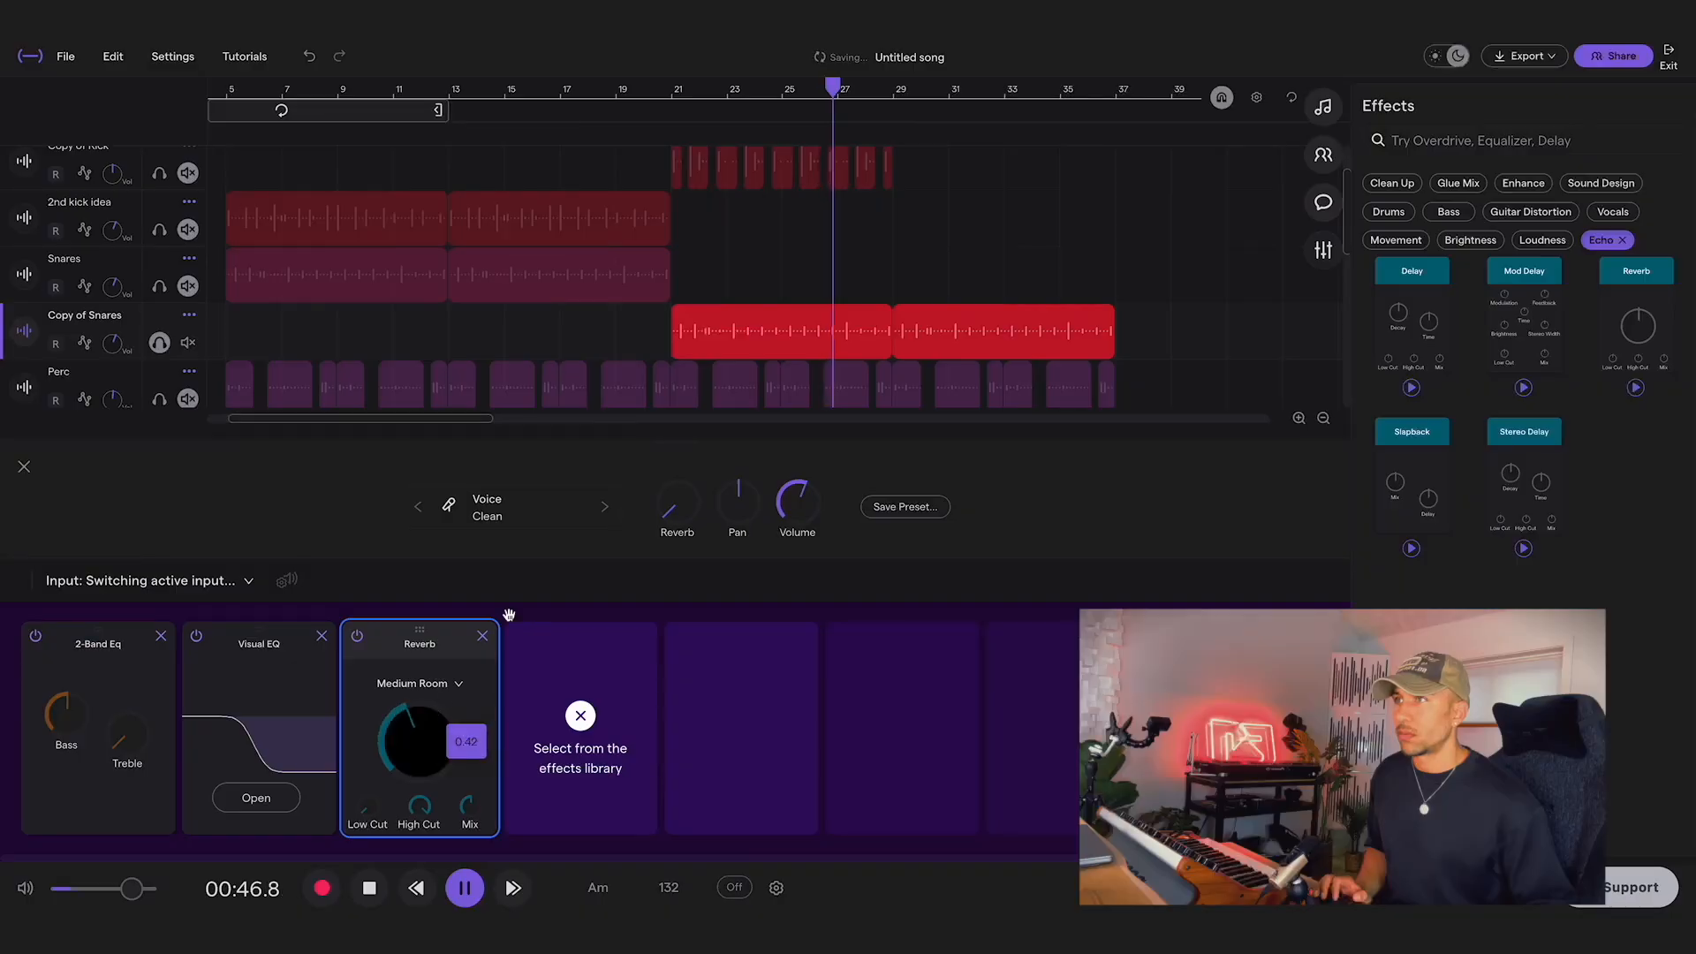
left_click(402, 695)
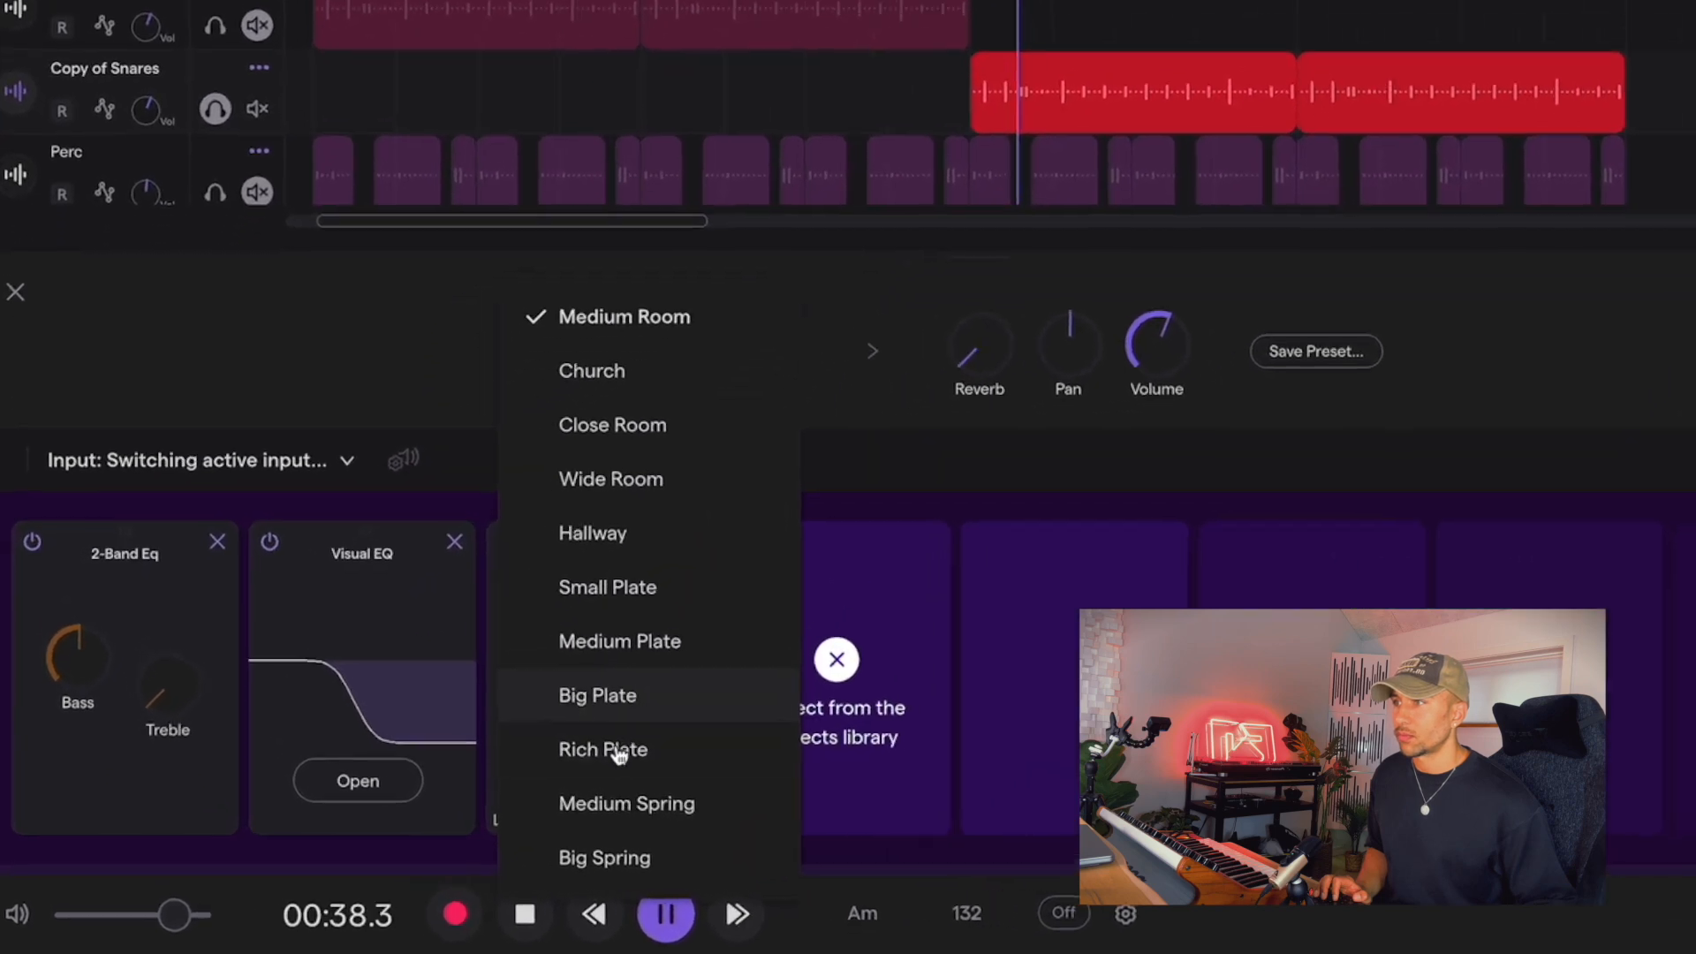
left_click(426, 776)
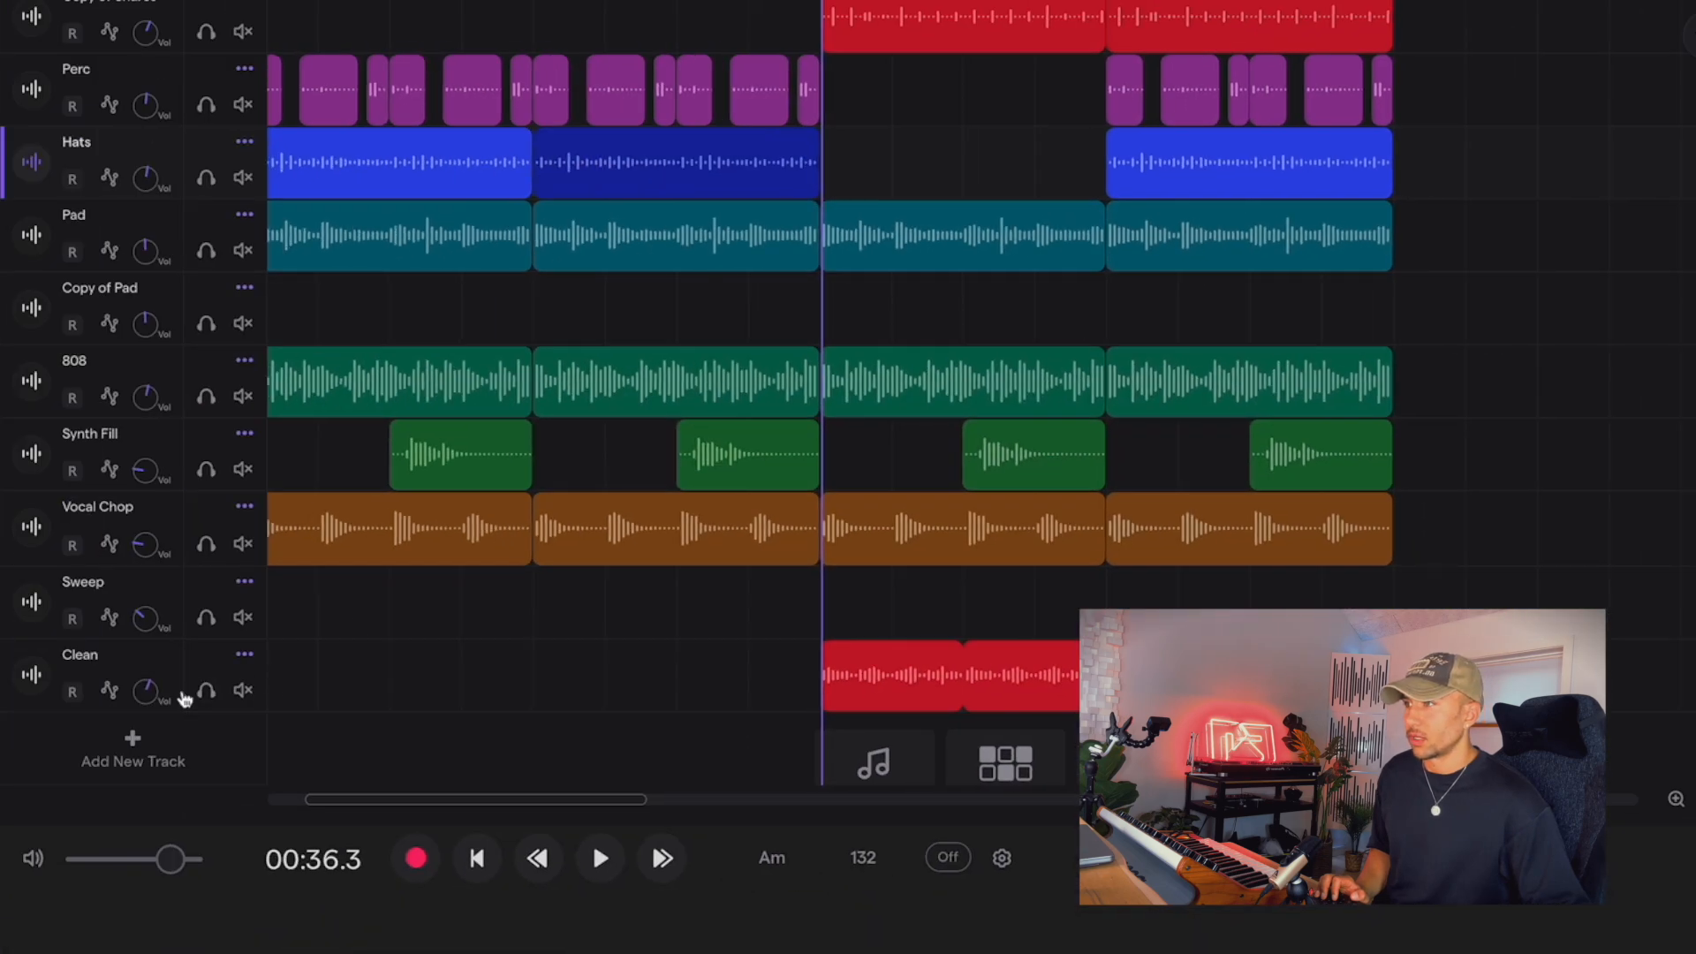
Lower the Clean track's volume and play the arrangement from bar 21.
left_click_drag(184, 699, 118, 813)
key("space")
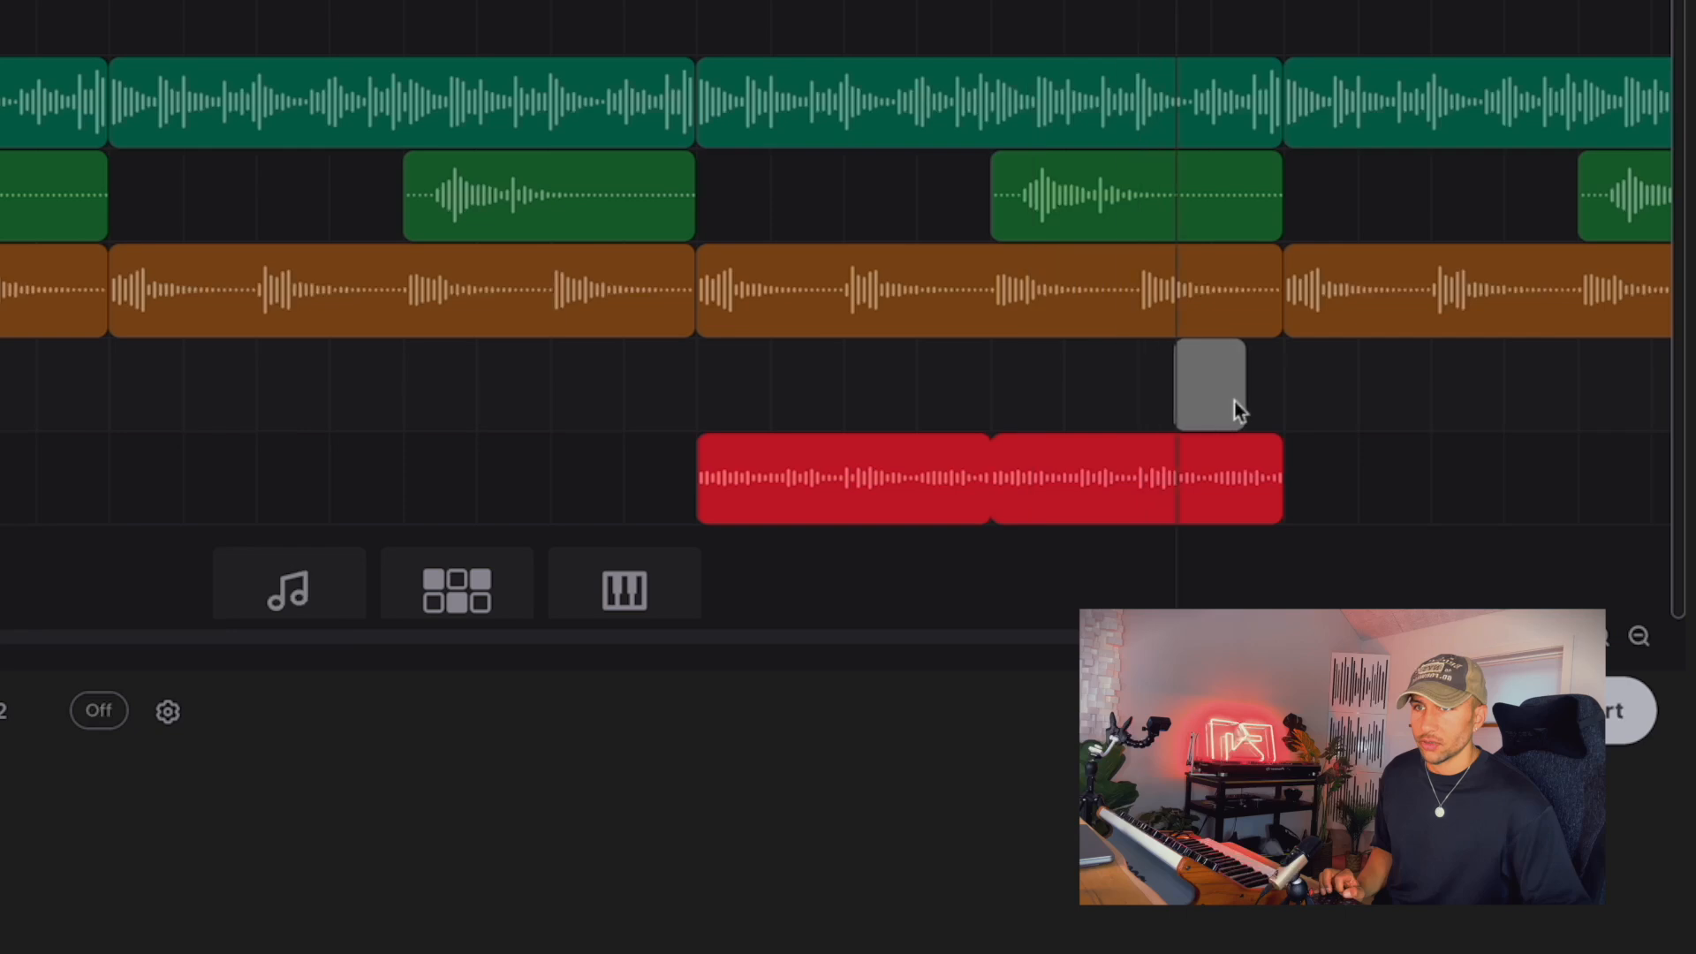
Place a region on the Sweep track ending at bar 29 and trim the end of the 808 region just before bar 29.
mouse_move(1233, 401)
left_mouse_down()
mouse_move(1256, 401)
mouse_move(1211, 394)
left_mouse_up()
left_click_drag(1272, 128, 1263, 131)
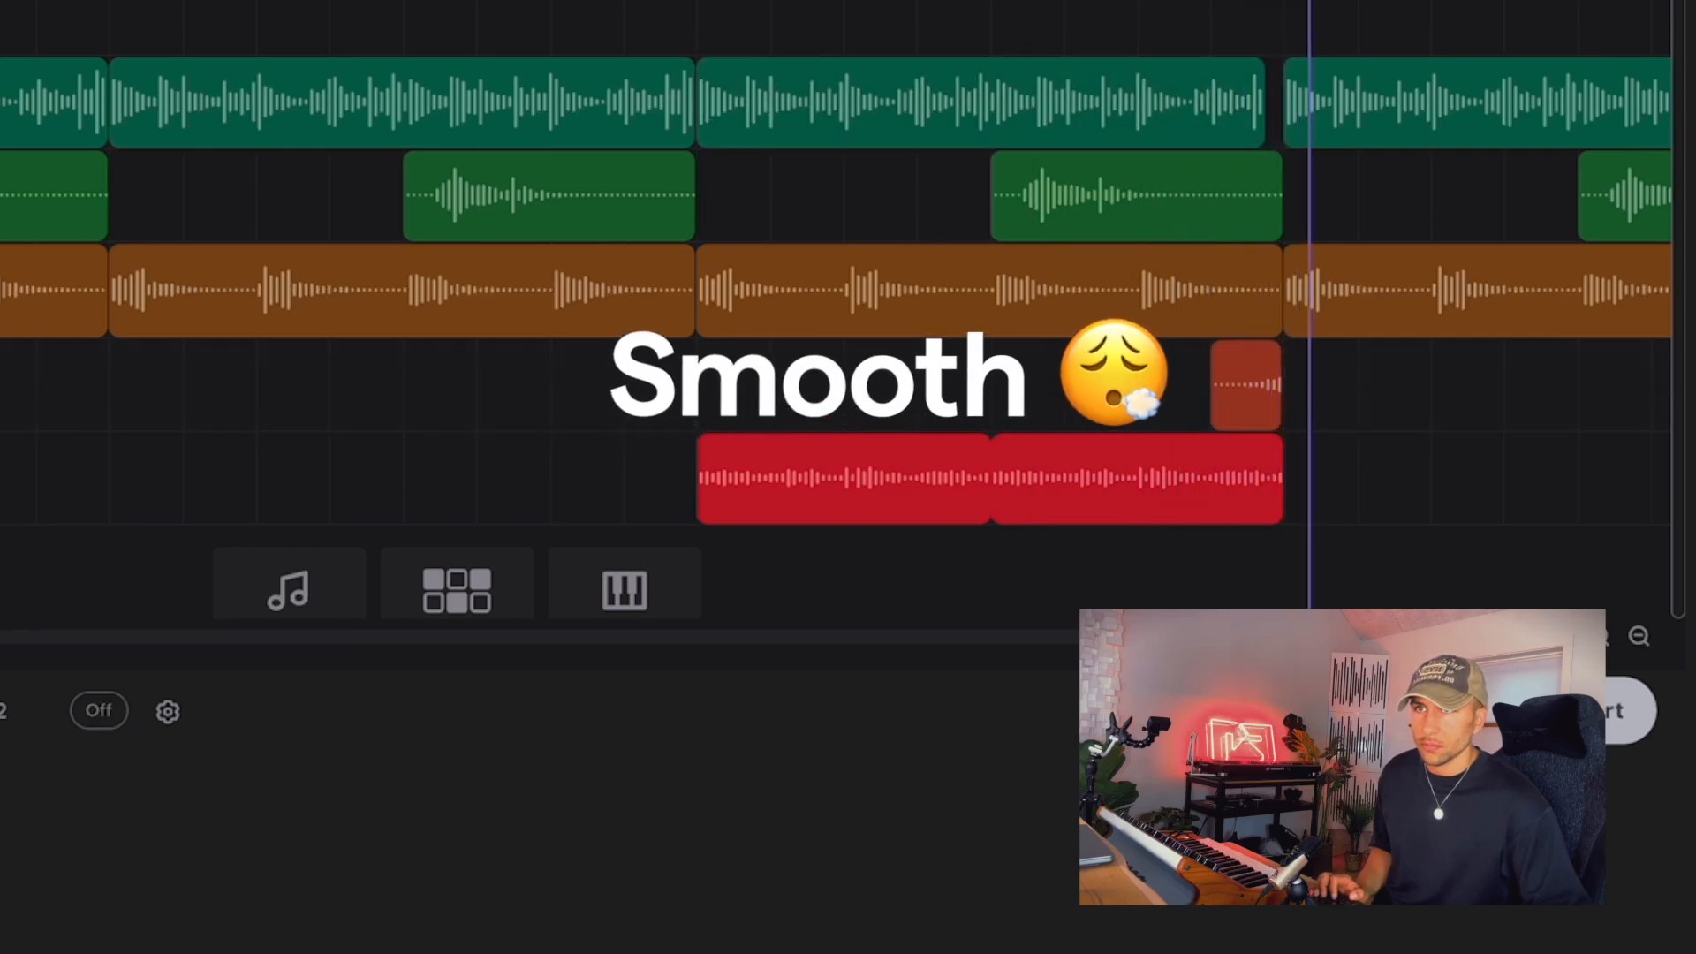